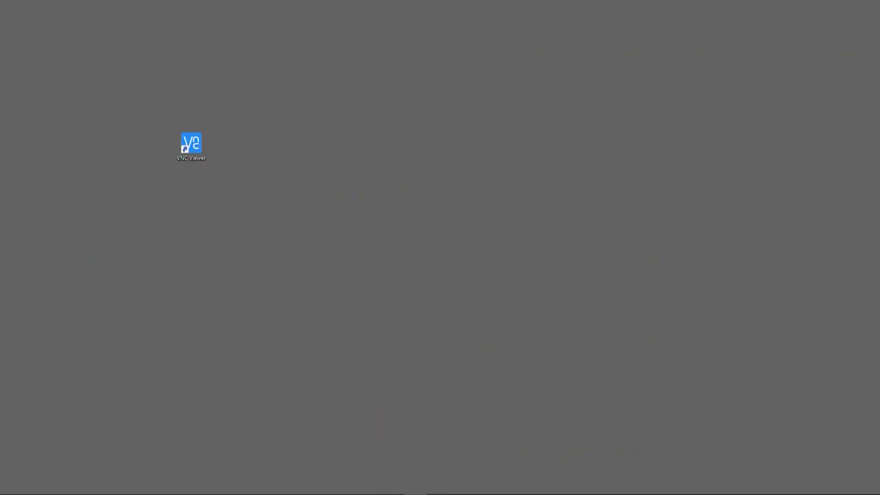
Start VNC Viewer and connect to the saved raspberrypi.local computer.
double_click(194, 143)
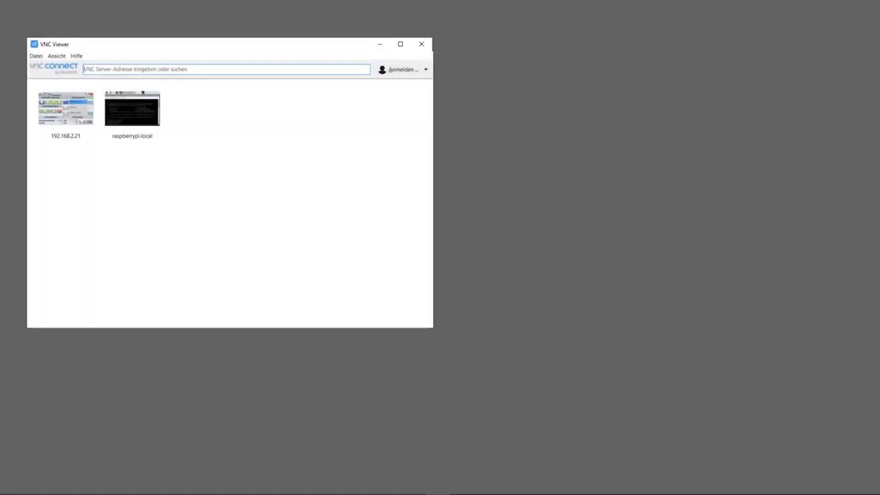
click(143, 117)
double_click(143, 116)
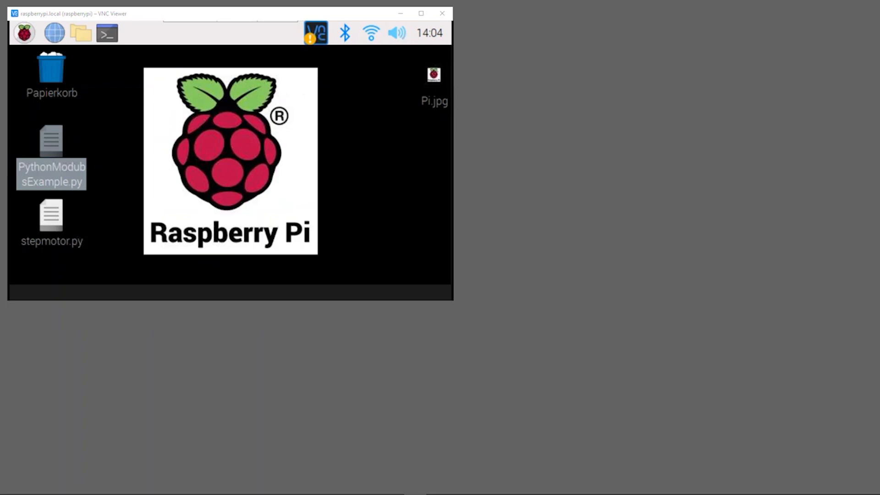
Launch Node-RED from the development applications on the Raspberry Pi.
click(26, 37)
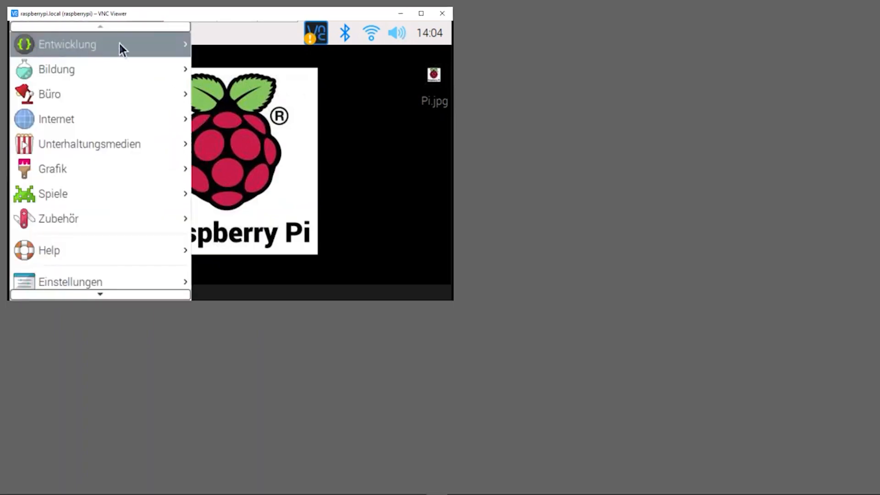
mouse_move(167, 48)
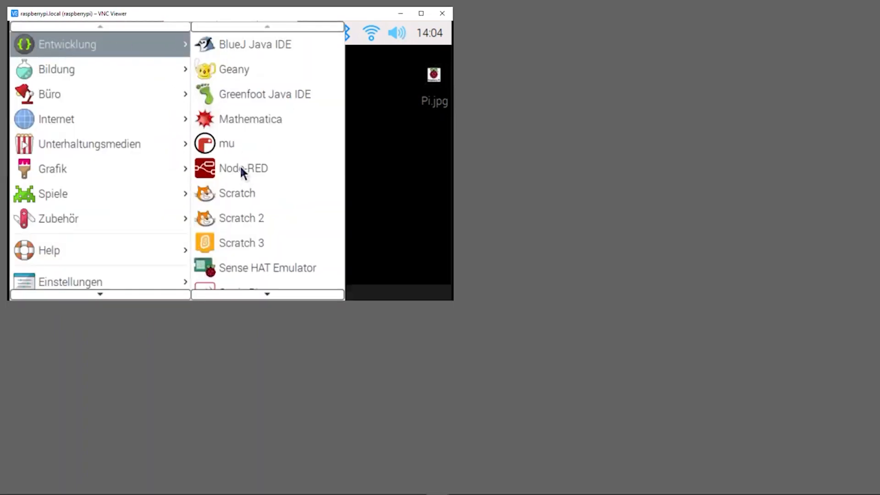
click(240, 169)
mouse_move(99, 44)
click(246, 167)
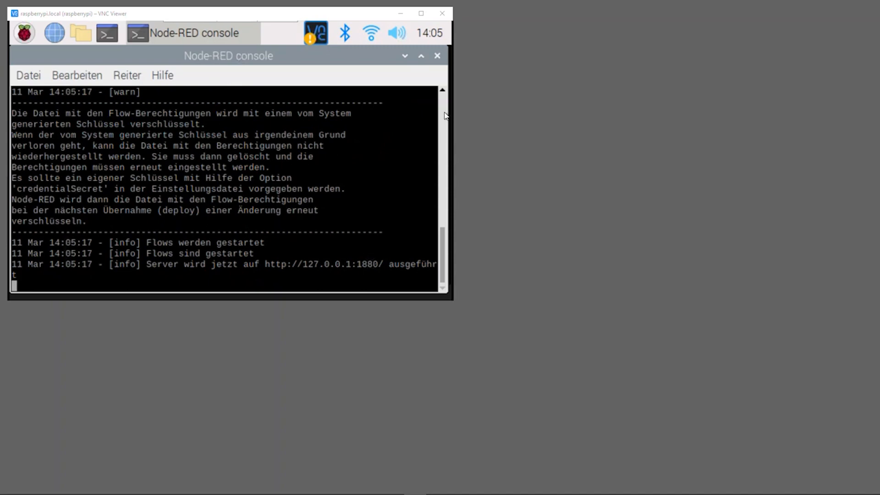
scroll(443, 106, up, 5)
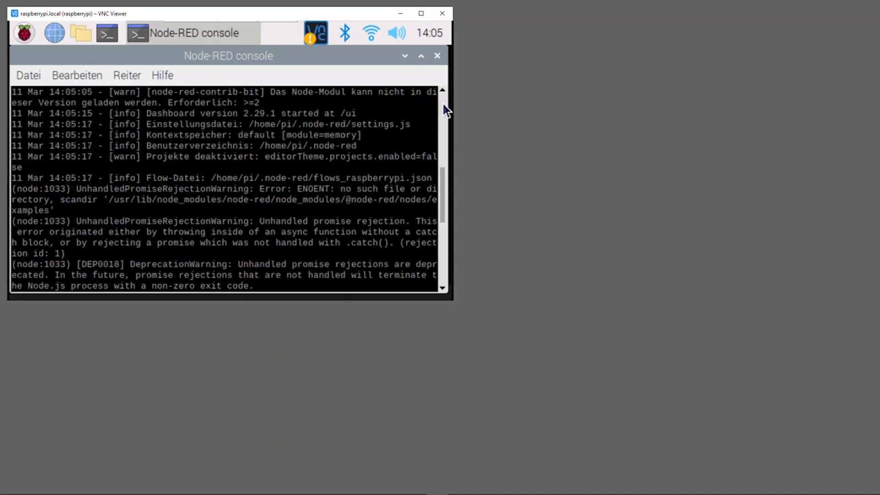
scroll(443, 106, up, 5)
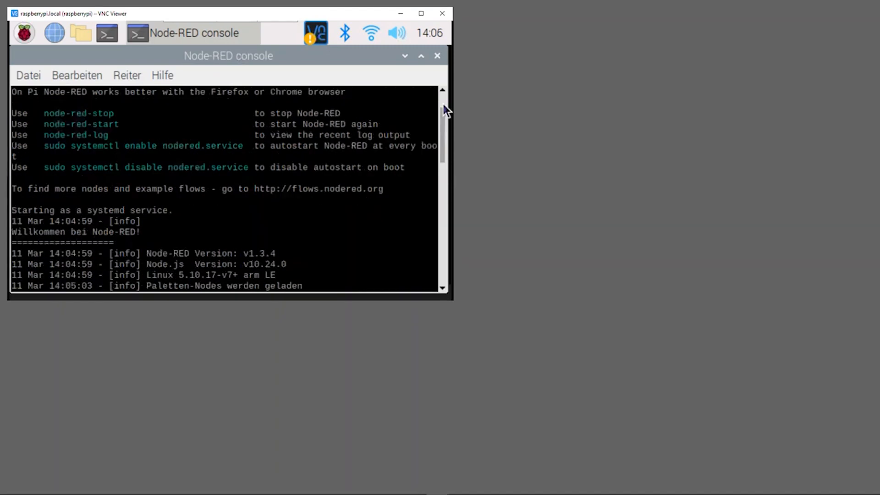
scroll(444, 102, up, 2)
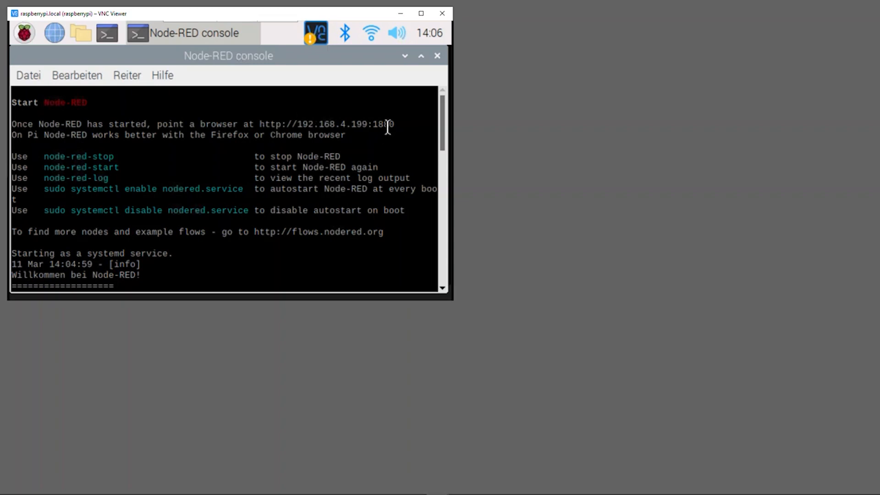
click(414, 494)
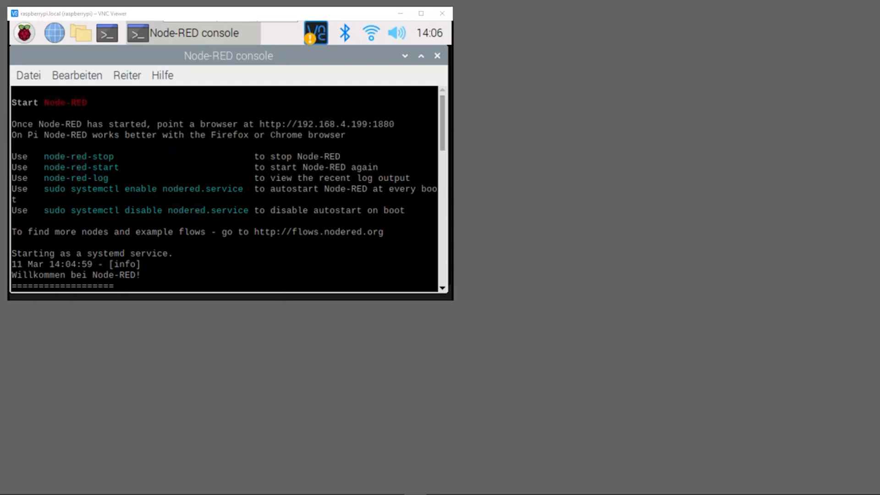
click(235, 485)
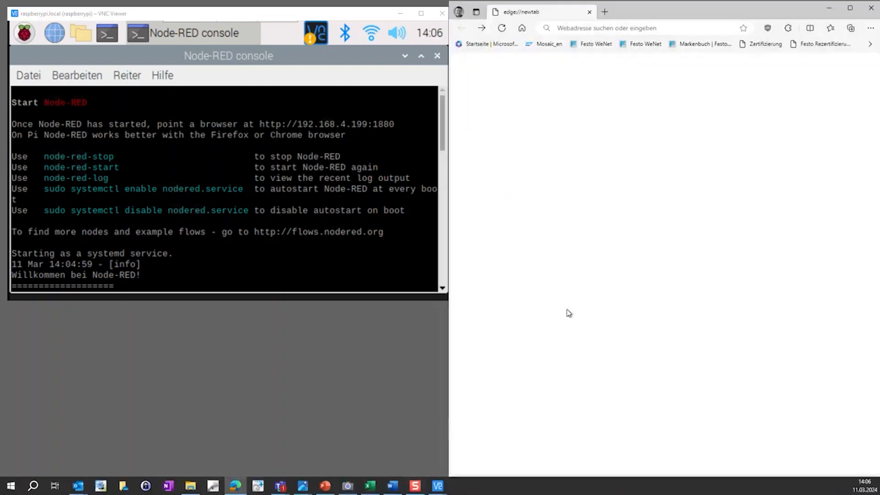
click(650, 27)
text(http://192.168.4.199:1880/)
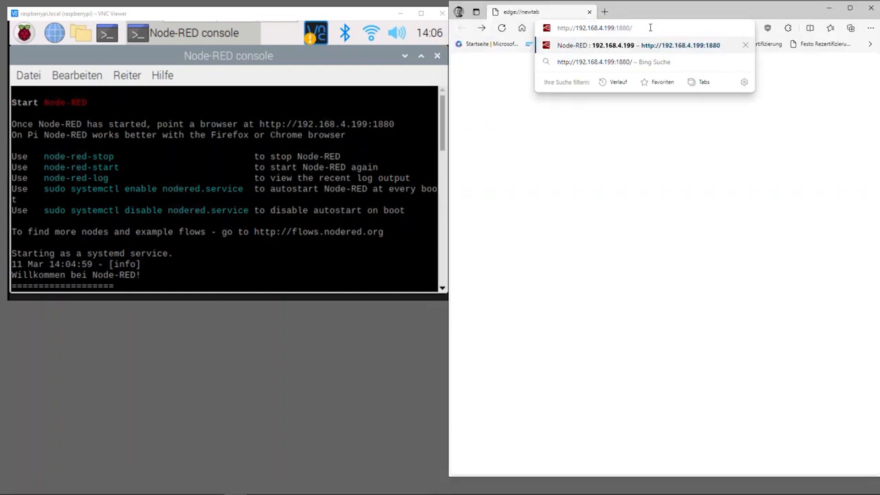
key(Return)
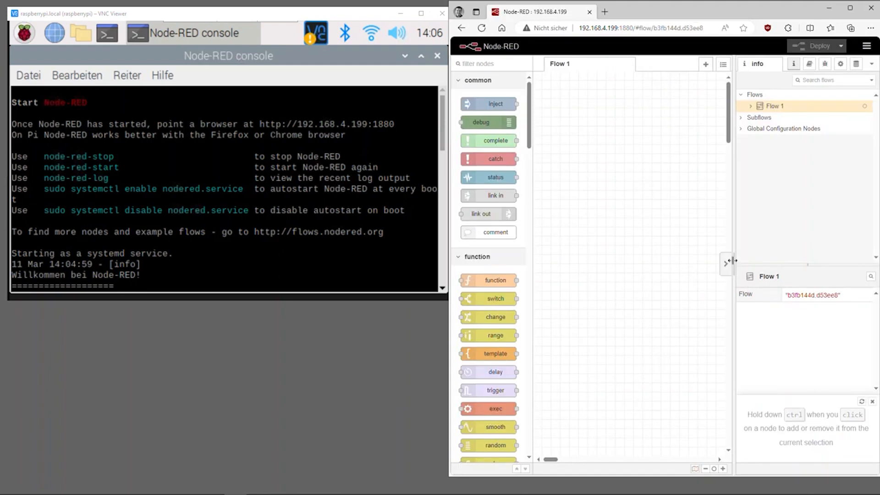
click(729, 264)
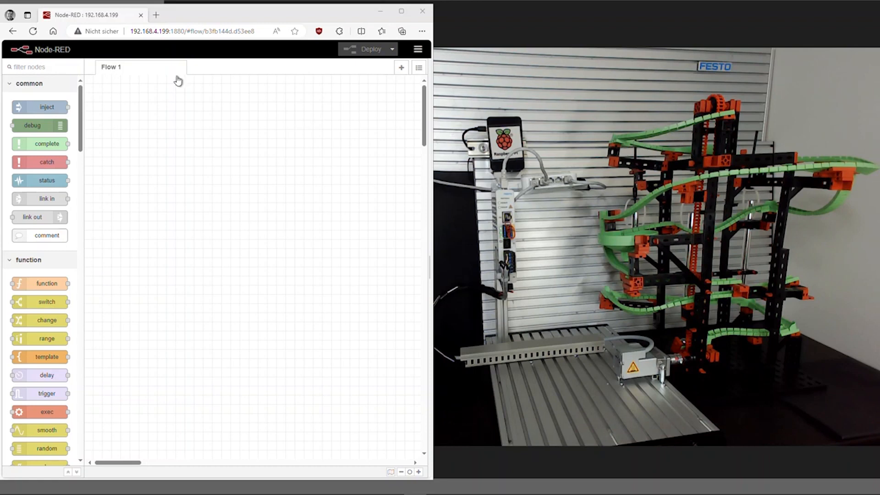
Filter the node palette for "modbus-r" and place a Modbus-Read node on Flow 1.
click(38, 66)
text(mo)
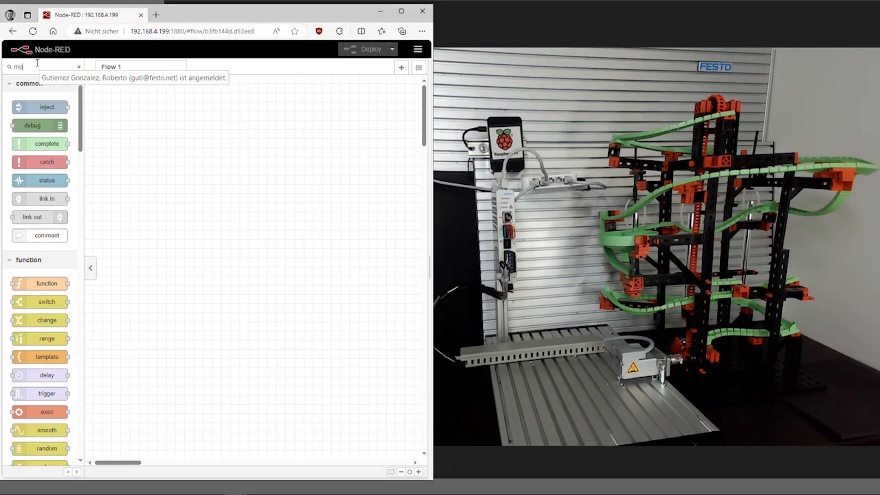
text(dbus-r)
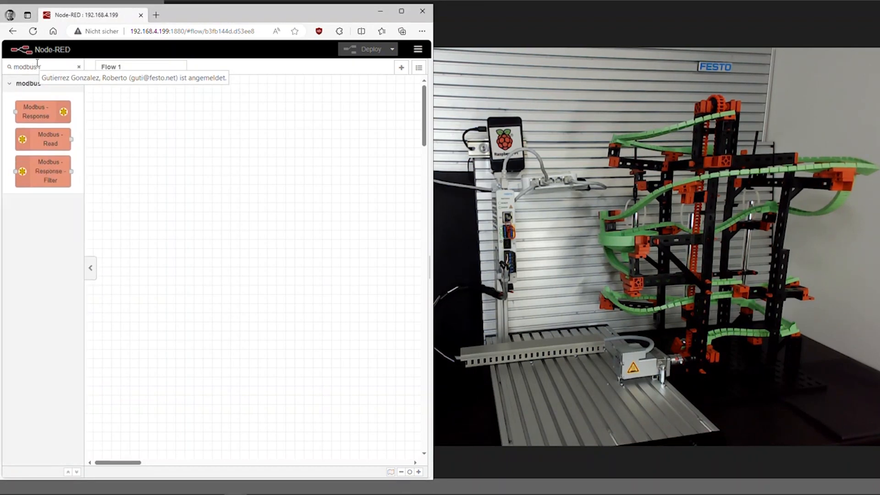
drag(45, 142, 268, 143)
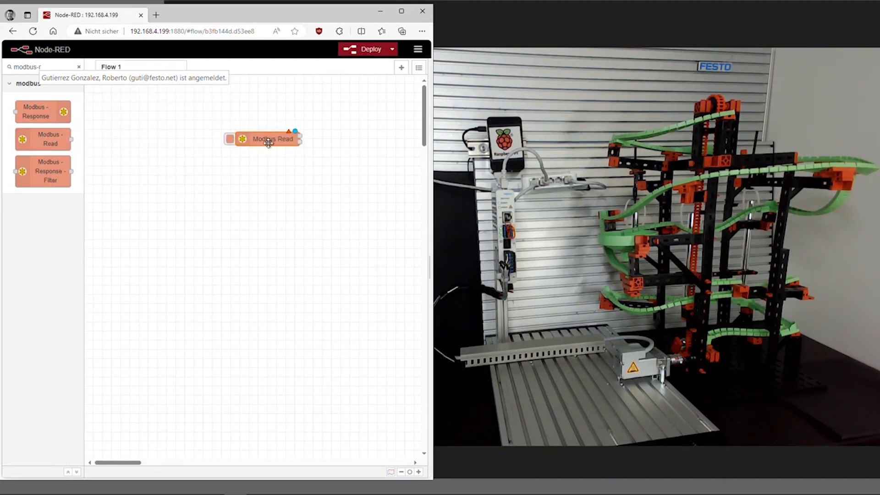
Name the Modbus-Read node "Read Modbus Inputs" and set its function code to FC 3: Read Holding Registers.
double_click(269, 143)
click(258, 156)
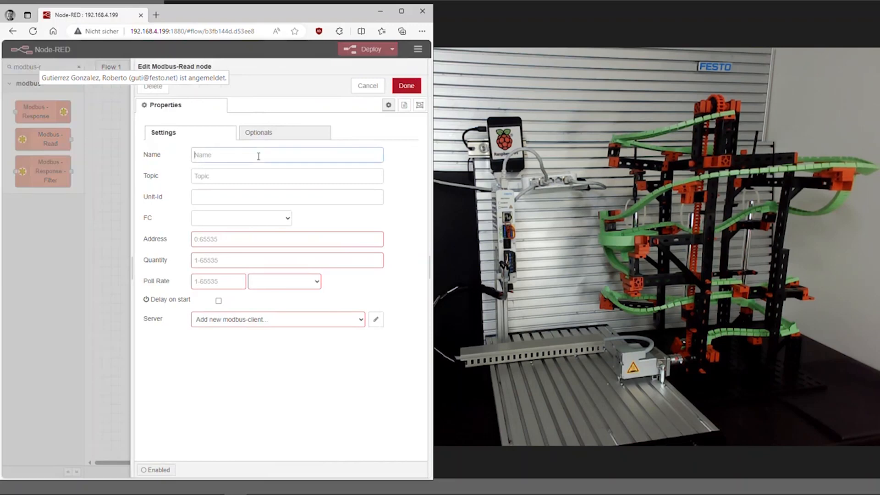
text(Read Modbus Inputs)
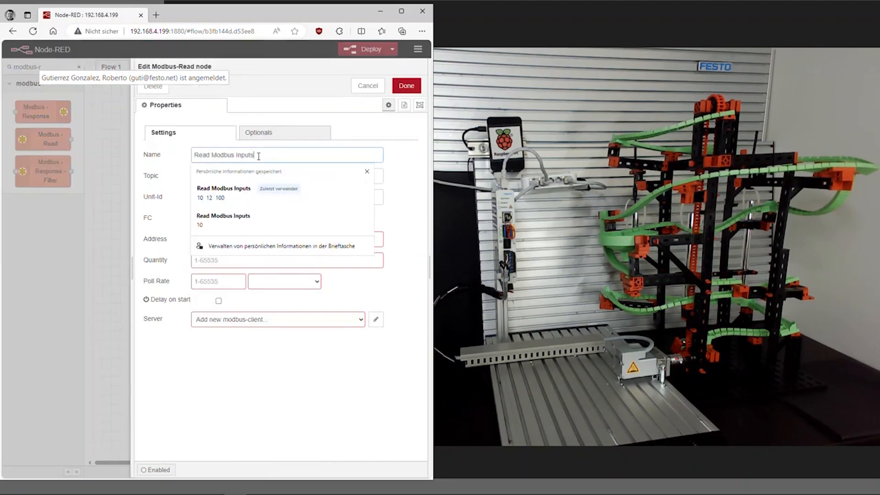
key(Escape)
click(206, 219)
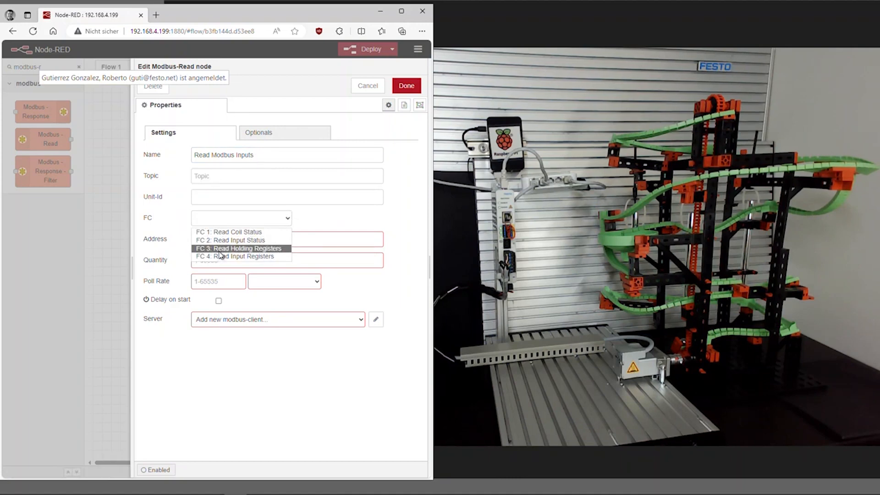
click(219, 250)
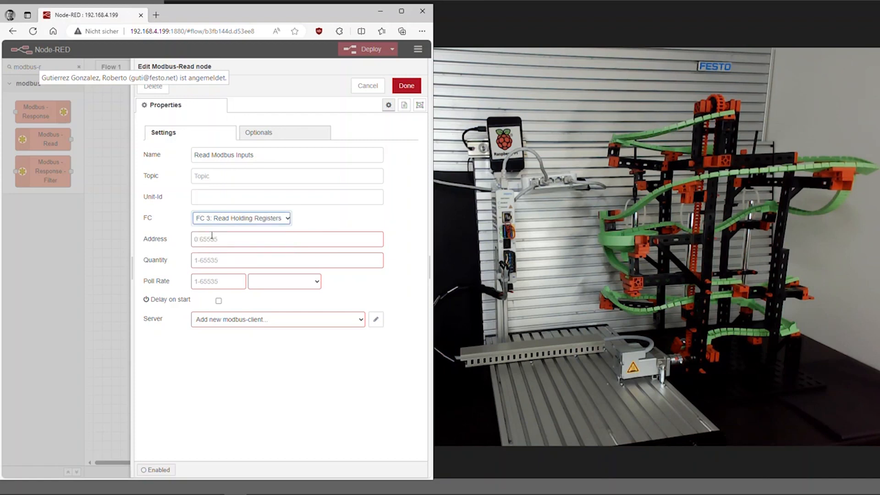
Set the node's address to 100, its quantity to 12 and its poll rate to 100 milliseconds.
click(211, 236)
text(100)
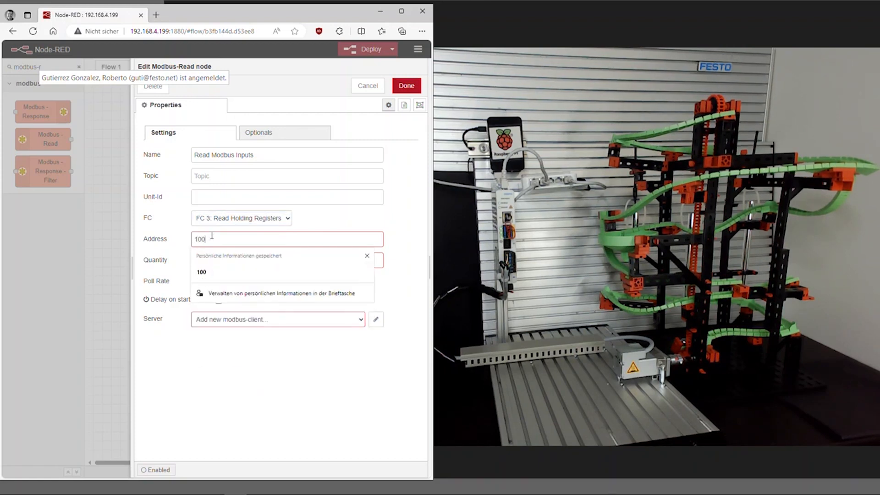
key(Tab)
text(12)
click(214, 285)
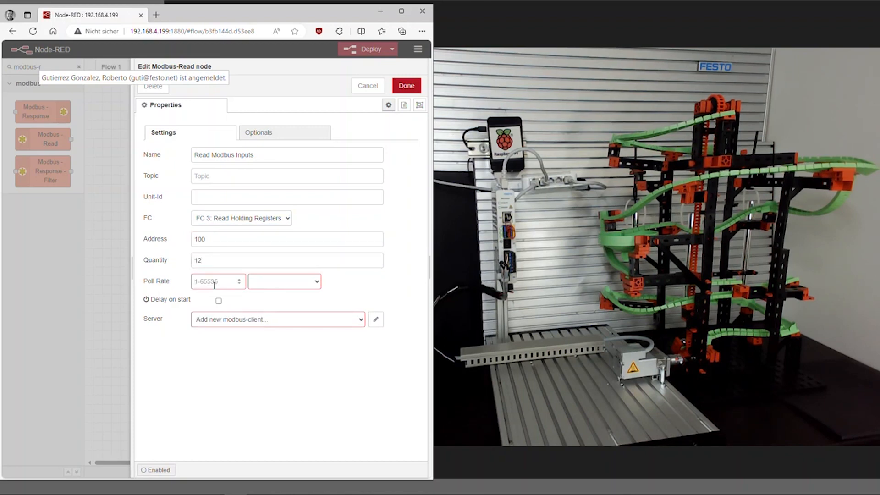
text(100)
click(311, 281)
click(306, 295)
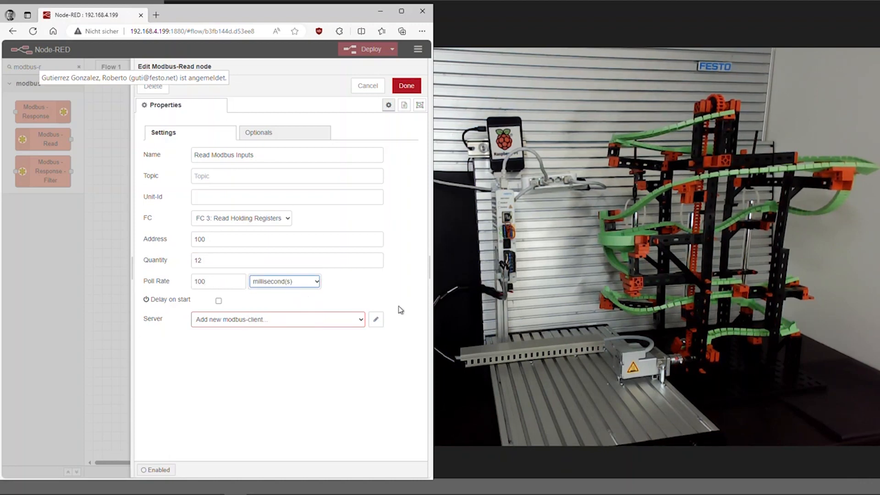
Add a new modbus-client server with host 192.168.4.20 for the node and save the node's settings.
click(376, 321)
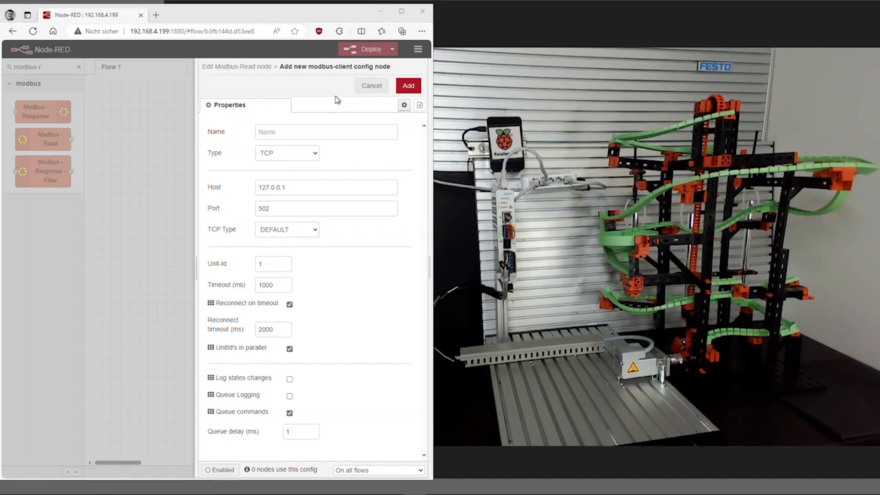
drag(295, 187, 246, 188)
text(192.168.4.20)
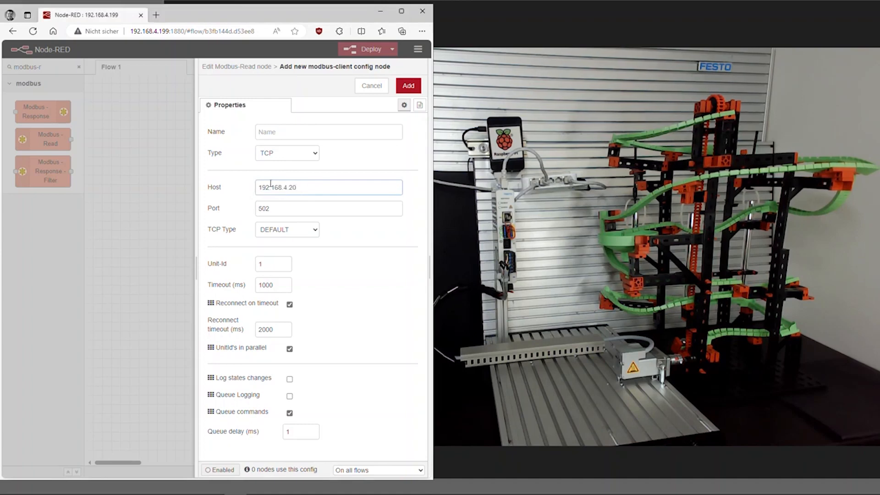
click(406, 87)
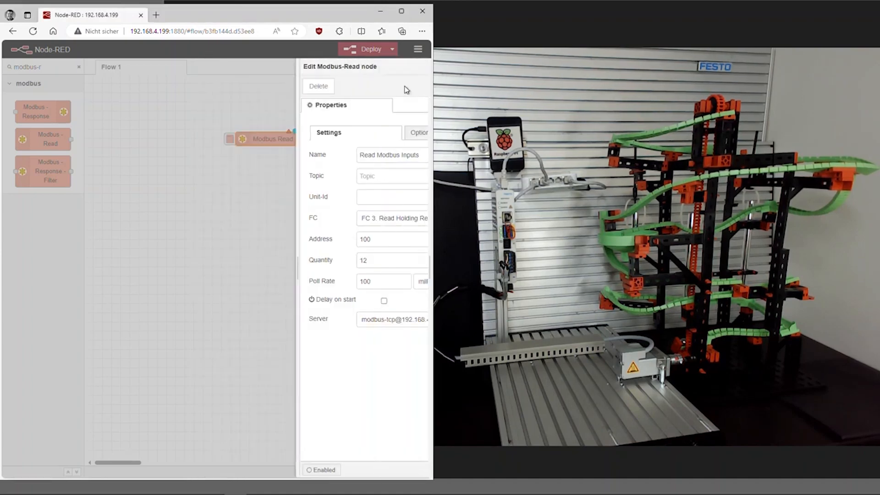
click(407, 86)
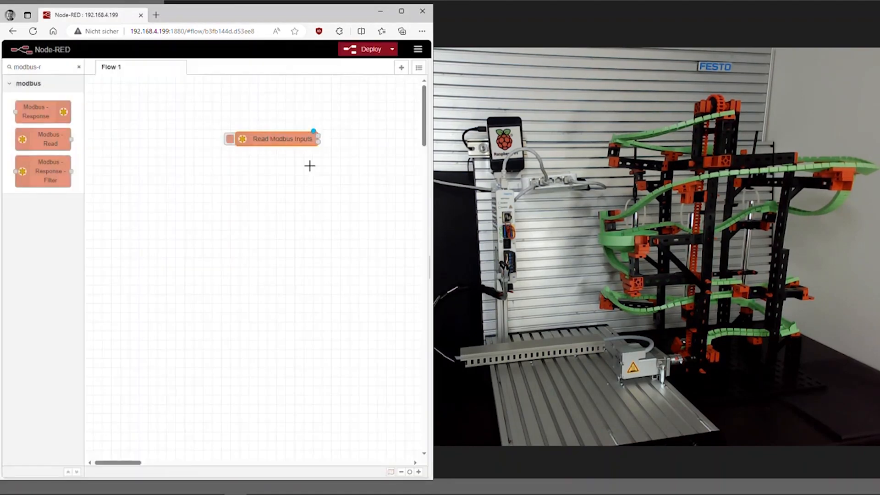
Reposition the Read Modbus Inputs node and place a copy of it directly below.
drag(282, 139, 232, 158)
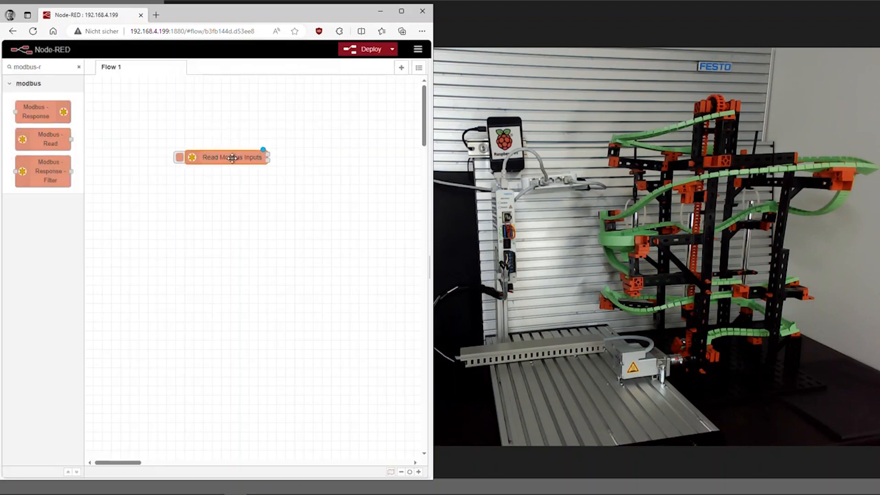
key(ctrl+c)
key(ctrl+v)
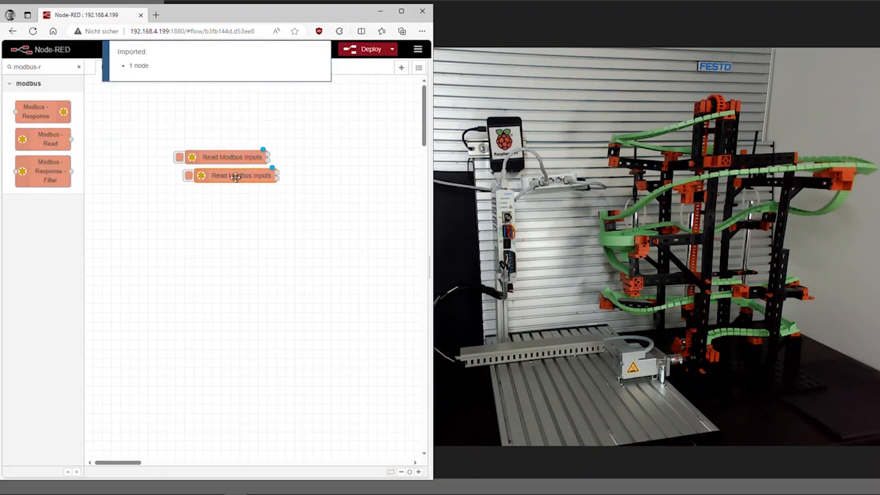
click(233, 185)
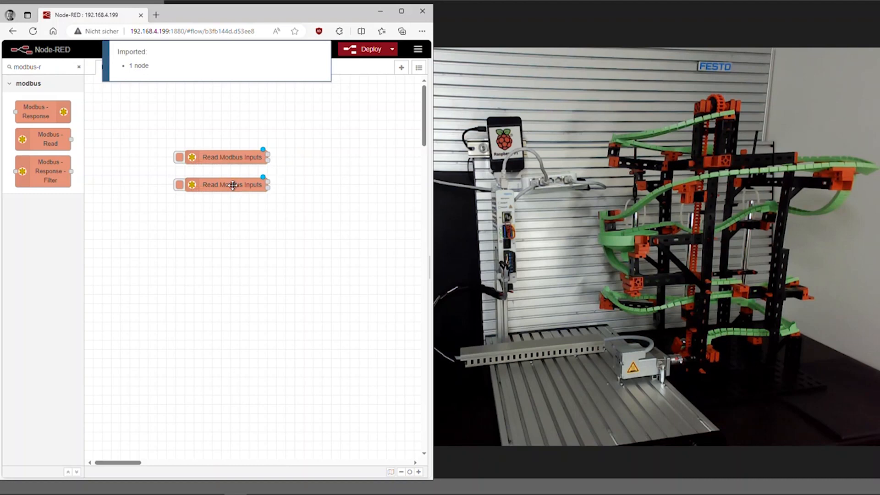
Rename the copied node "Read Modbus Outputs", set its address to 0 and save its settings.
double_click(233, 185)
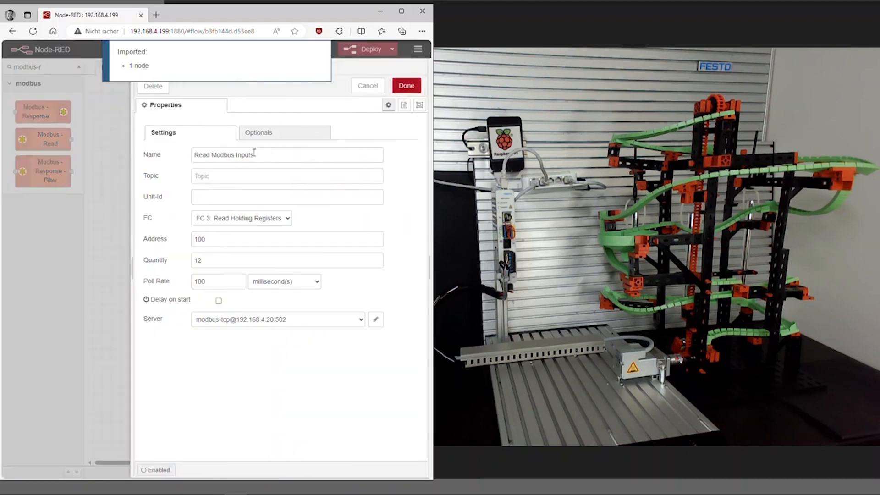
double_click(243, 155)
text(Outputs)
key(Tab)
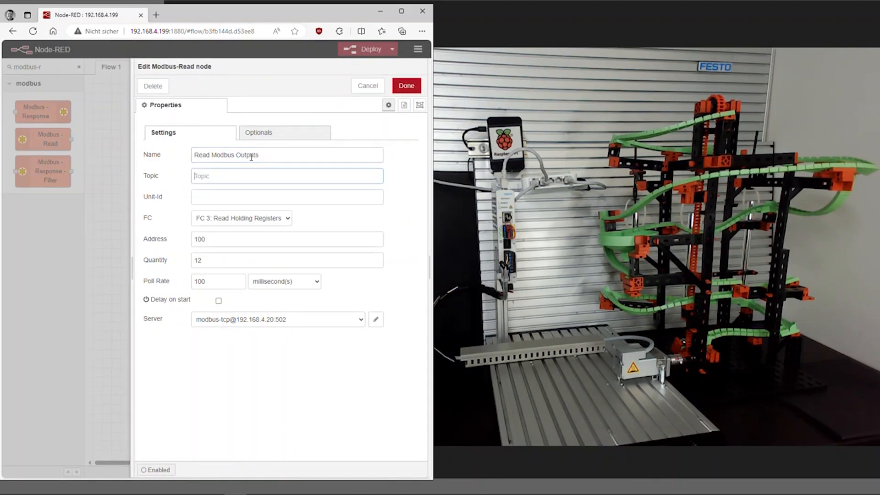
double_click(249, 235)
text(0)
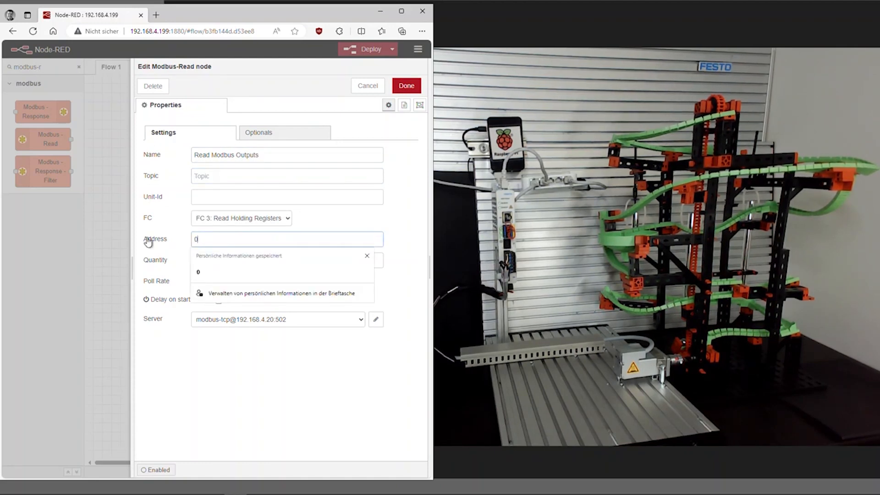
click(258, 378)
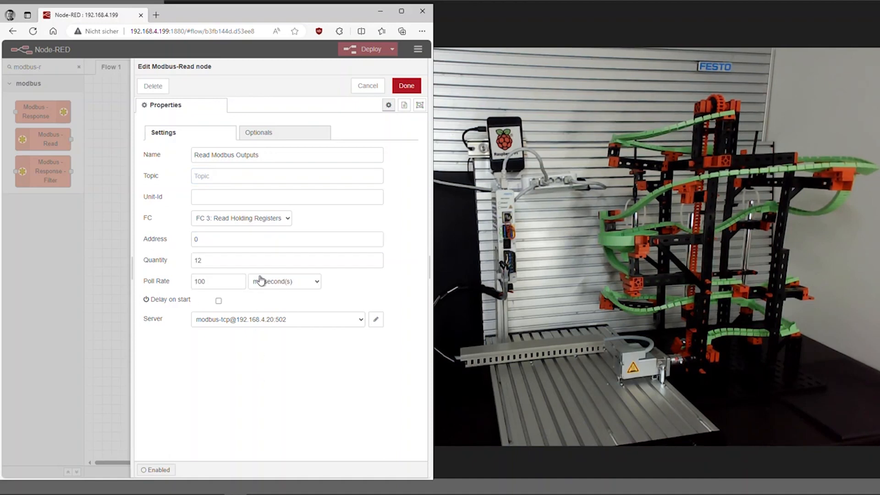
click(406, 86)
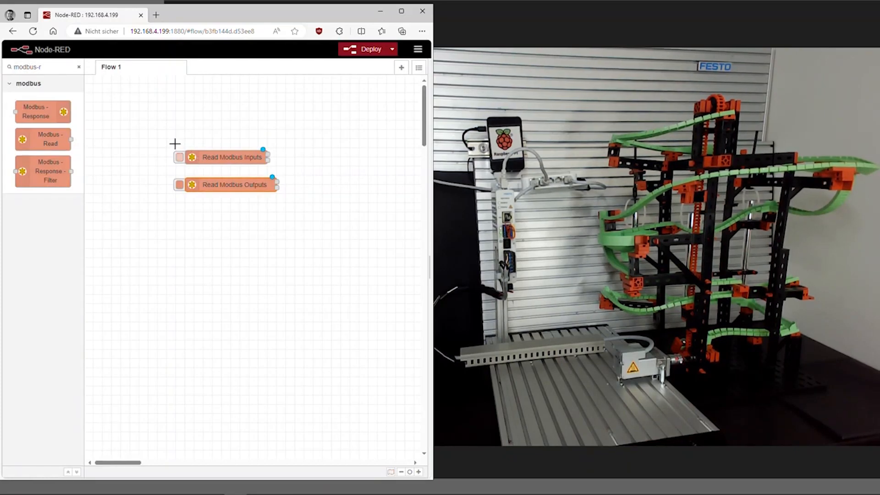
Add a debug node level with the Read Modbus Inputs node and name it "inputs".
drag(59, 67, 2, 68)
text(debu)
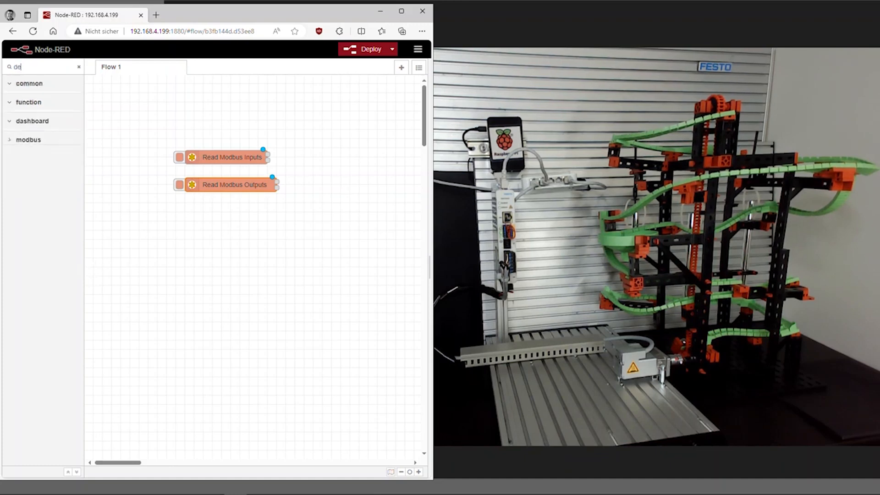
drag(36, 104, 367, 157)
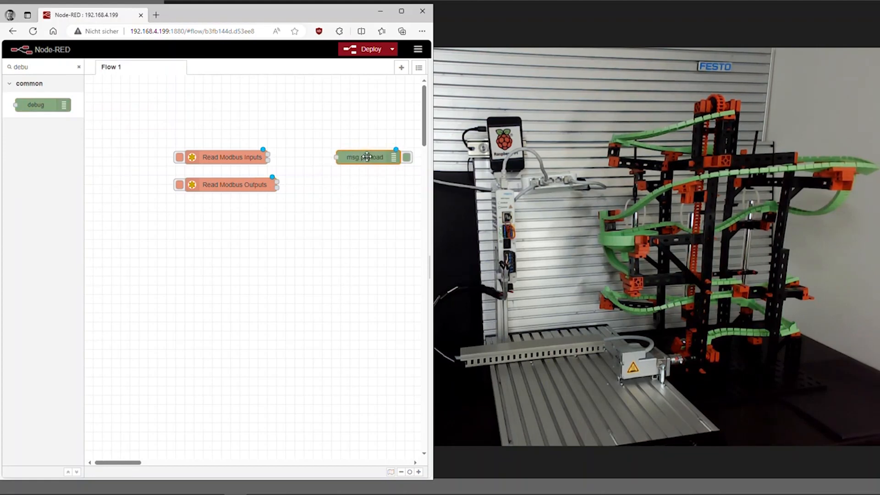
double_click(367, 156)
click(326, 203)
text(inputs)
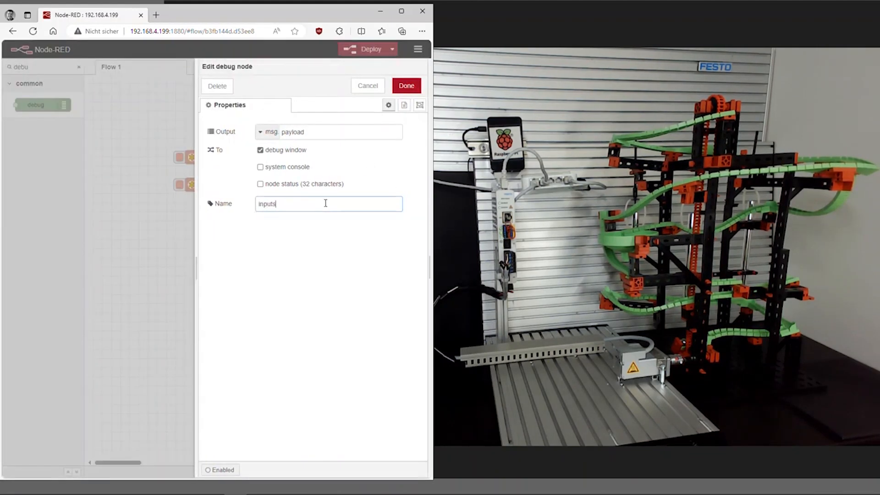
click(406, 86)
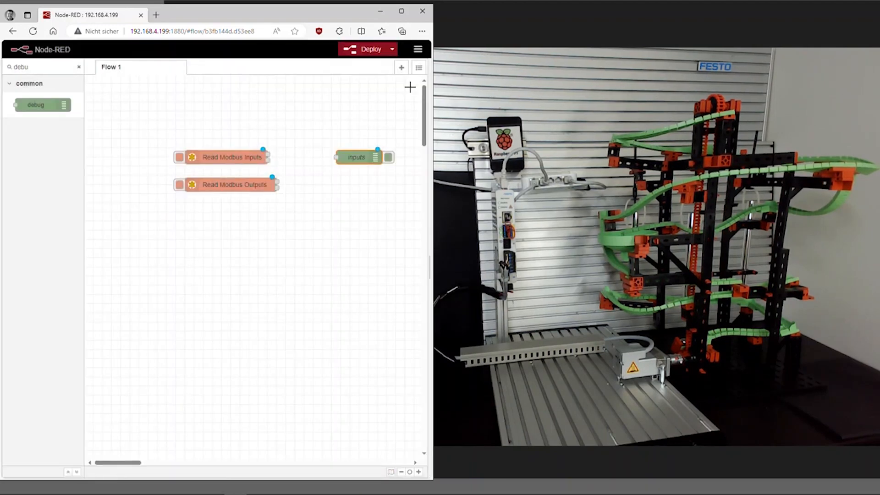
Add a second debug node below the inputs debug node and name it "outputs".
drag(36, 105, 343, 189)
double_click(346, 189)
click(316, 203)
text(outputs)
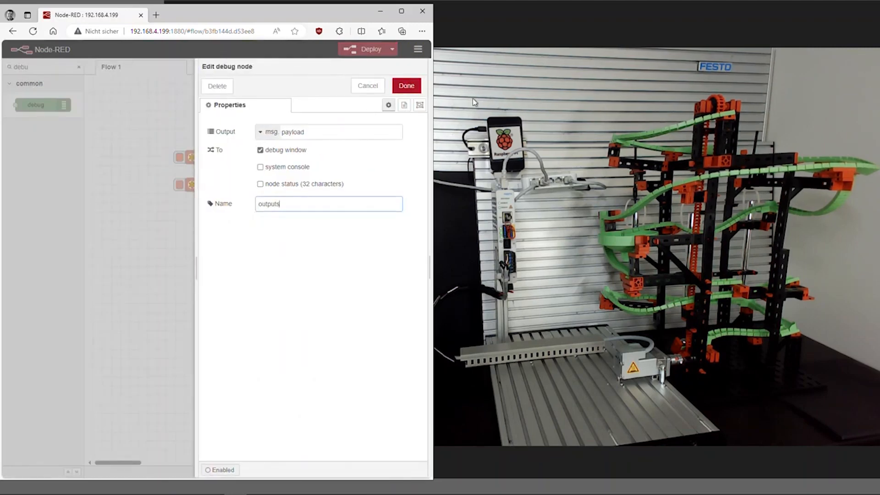
click(406, 85)
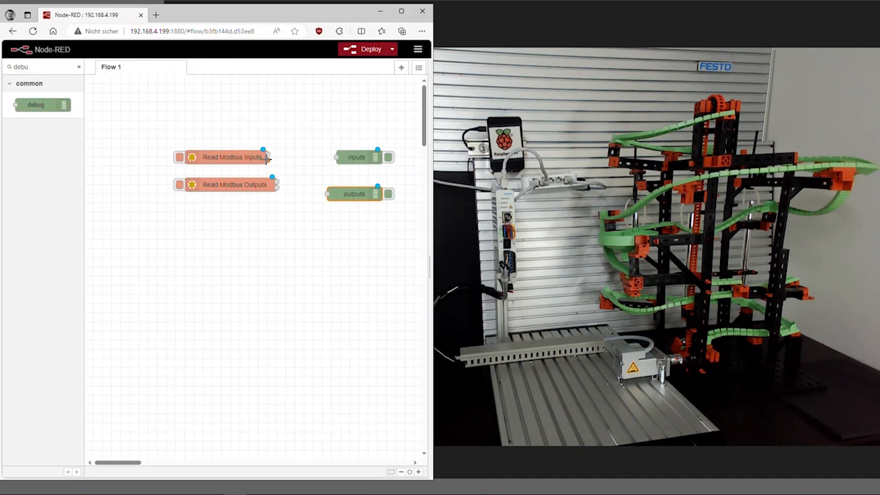
Wire the first output of Read Modbus Inputs to the inputs debug node and that of Read Modbus Outputs to the outputs debug node.
drag(268, 157, 336, 157)
drag(277, 182, 327, 194)
Deactivate both the outputs and inputs debug nodes and deploy the flow.
click(388, 194)
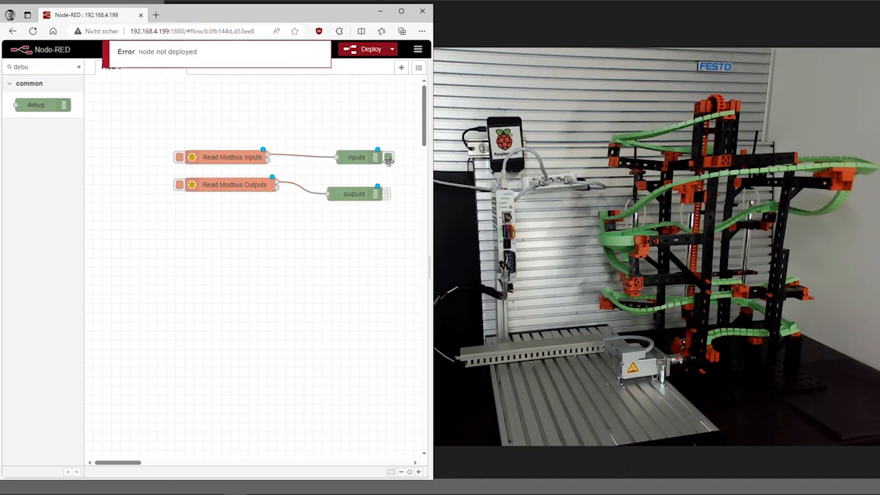
click(388, 157)
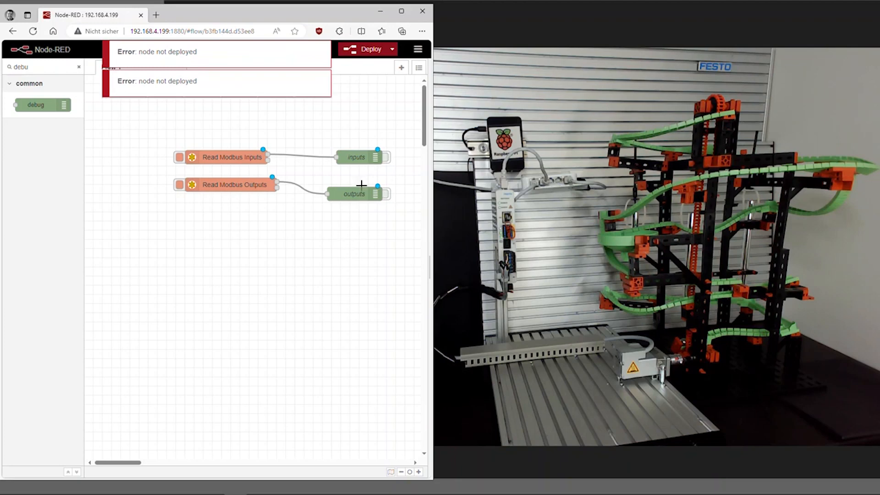
click(372, 50)
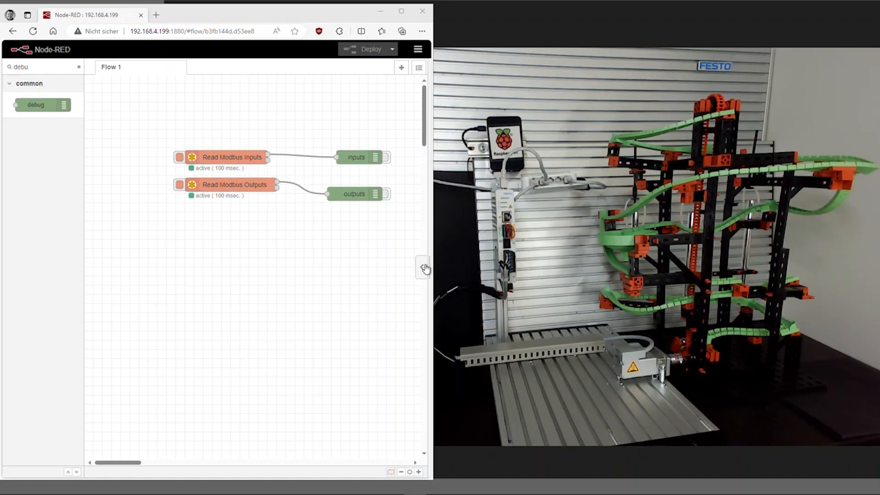
Show the debug messages and briefly activate the inputs debug node to capture its polled payloads.
click(424, 268)
click(376, 68)
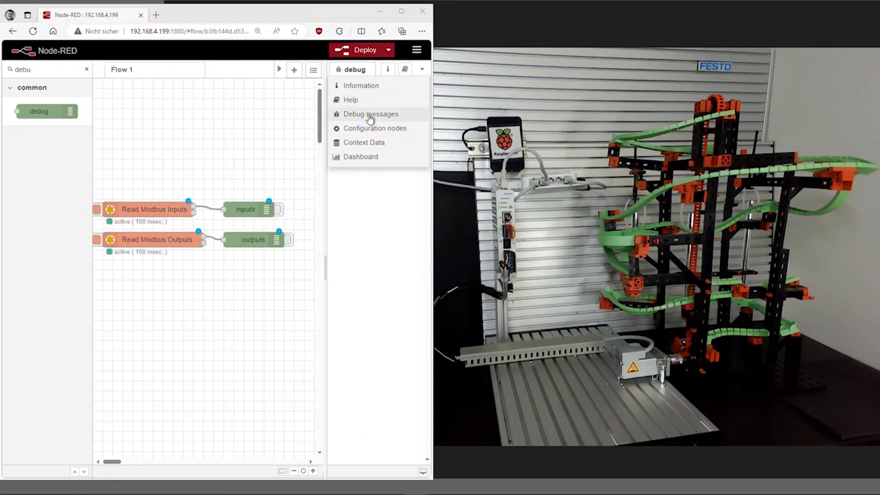
click(366, 116)
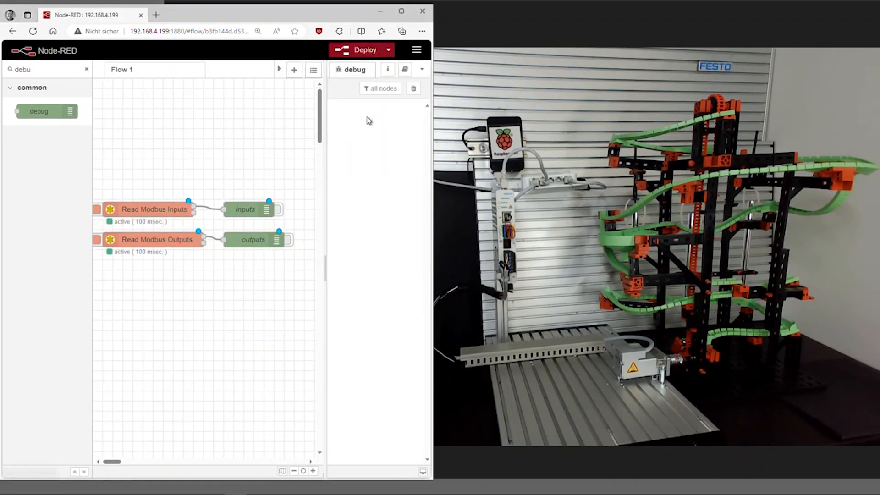
click(279, 212)
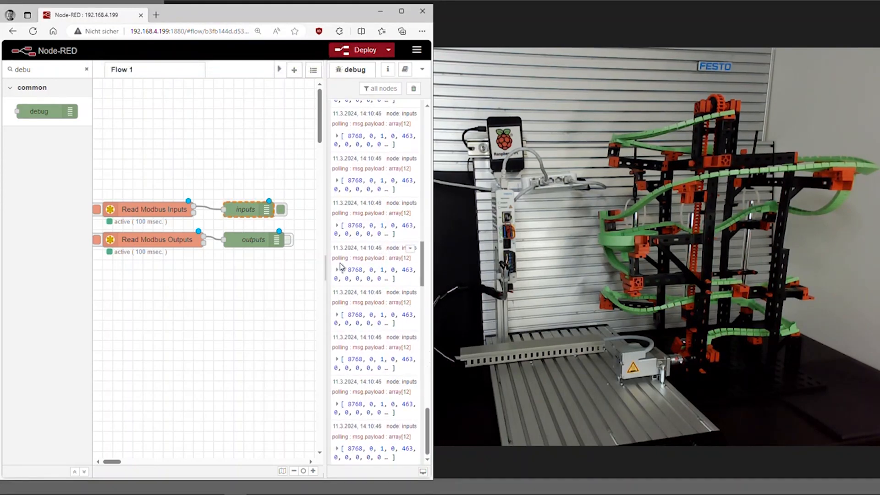
click(279, 212)
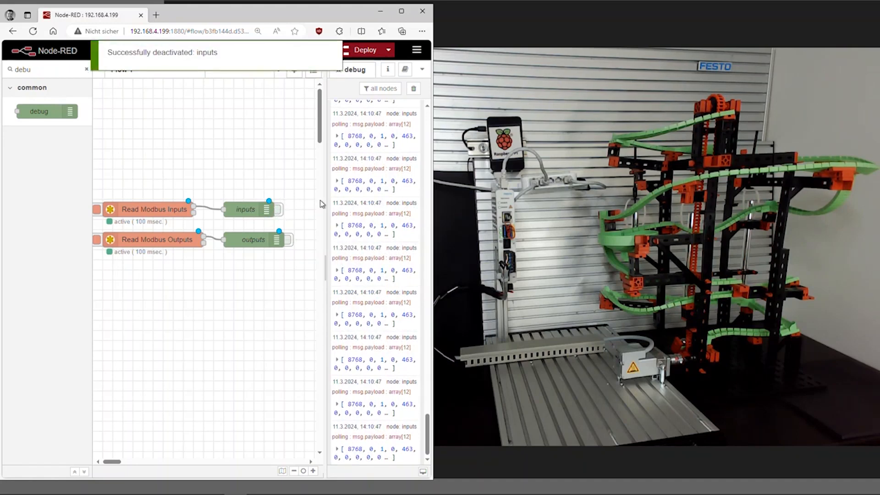
Expand one captured inputs message completely to examine array elements 0 to 11.
click(336, 136)
click(337, 146)
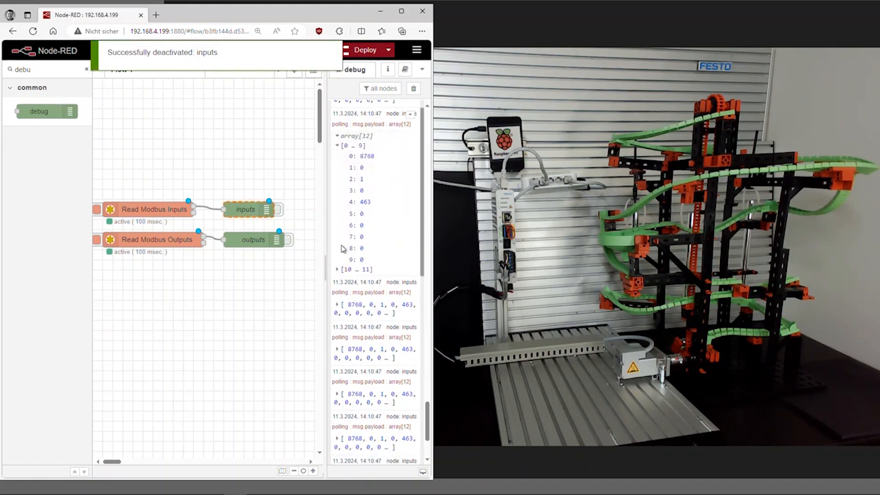
click(338, 269)
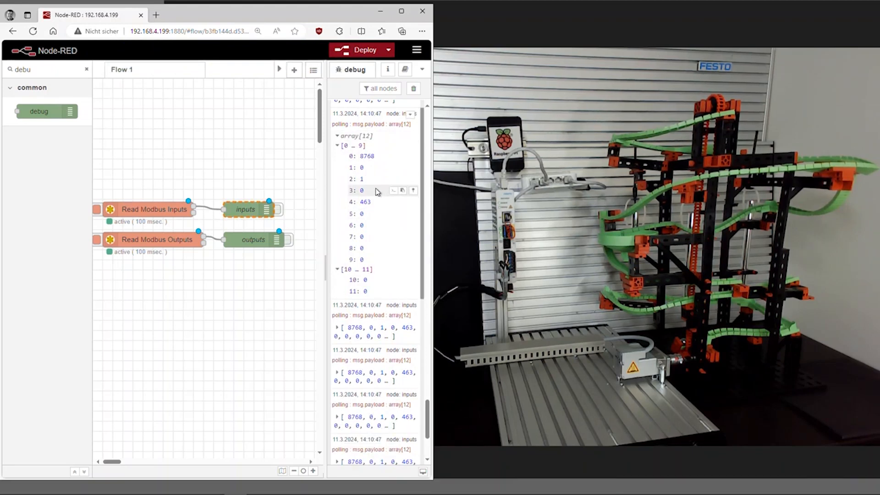
Clear the debug messages and briefly activate the outputs debug node to capture its polled payloads.
click(413, 89)
click(289, 240)
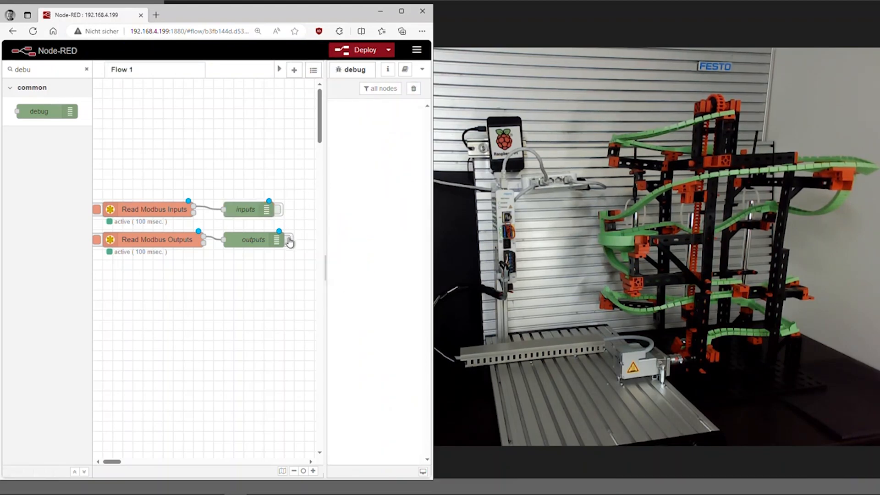
click(289, 240)
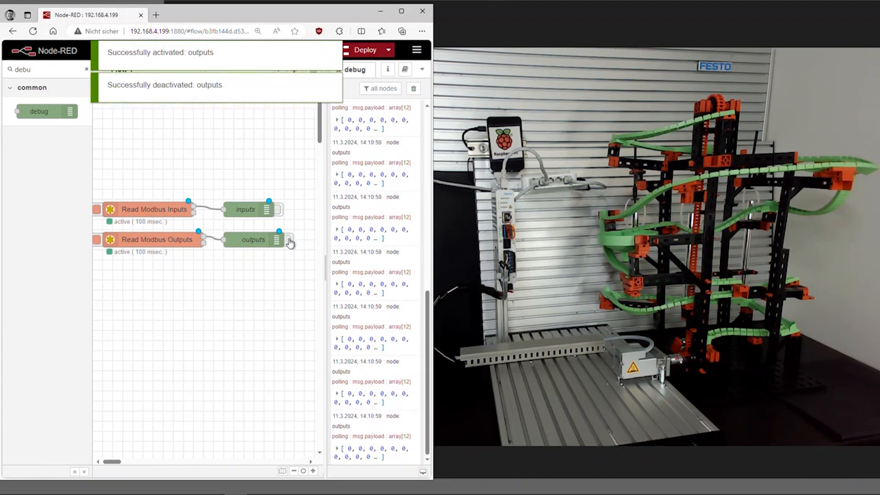
Expand one captured outputs message completely to examine array elements 0 to 11.
click(337, 175)
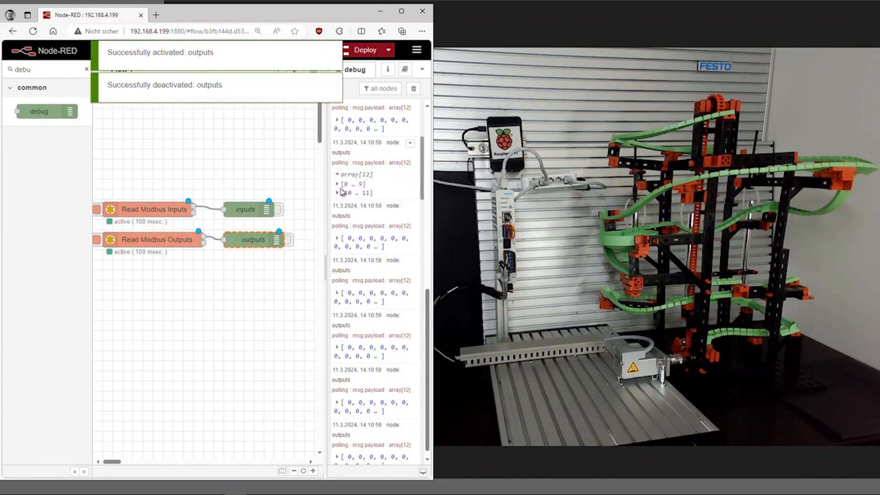
click(337, 184)
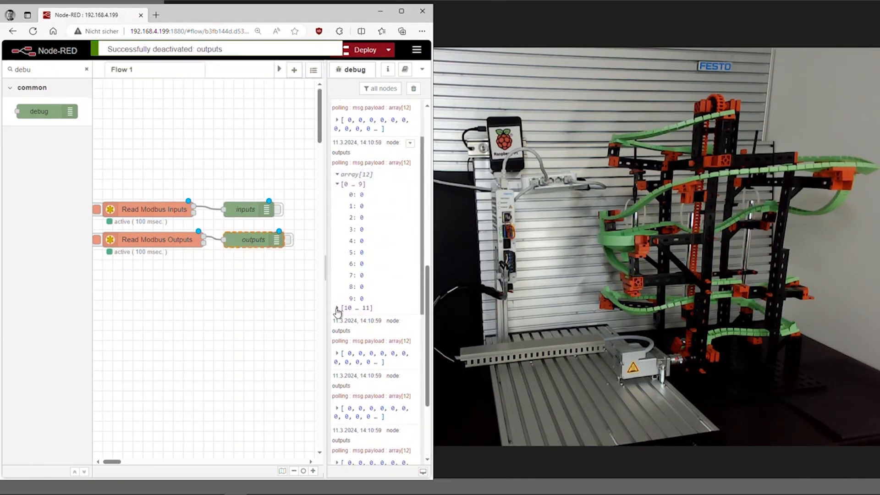
click(337, 308)
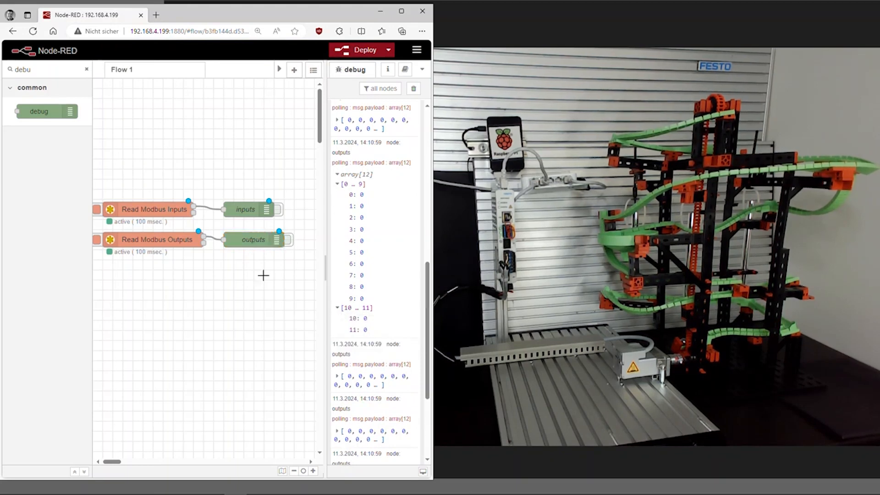
Find the Modbus-Write node in the palette and place three of them one below another under the debug nodes.
key(alt+Tab)
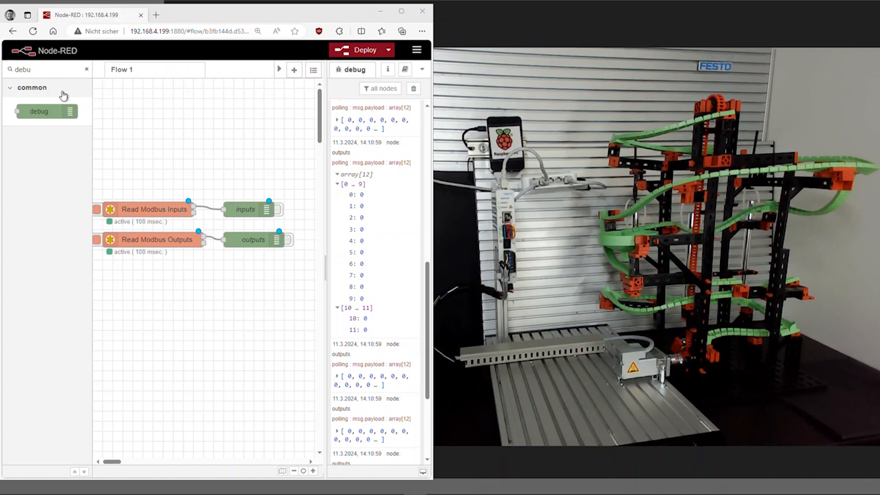
click(59, 72)
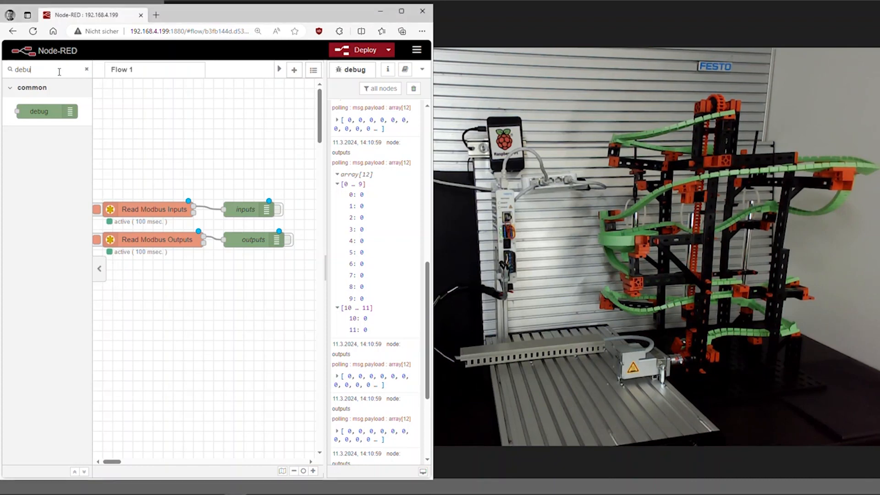
key(ctrl+a)
text(modbus-wri)
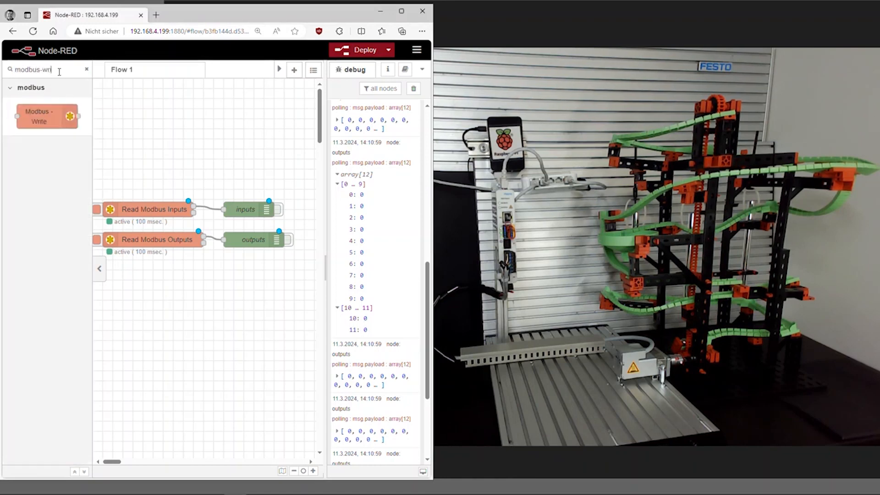
drag(46, 117, 247, 307)
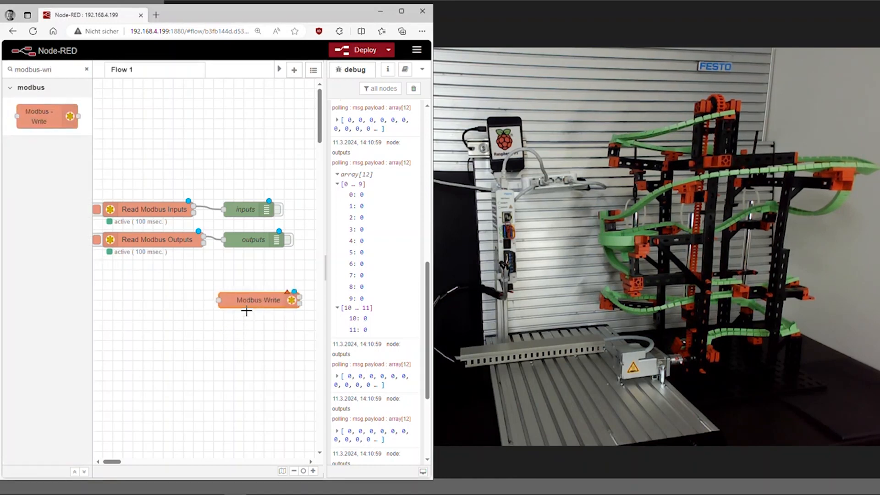
drag(67, 123, 268, 346)
drag(67, 123, 282, 384)
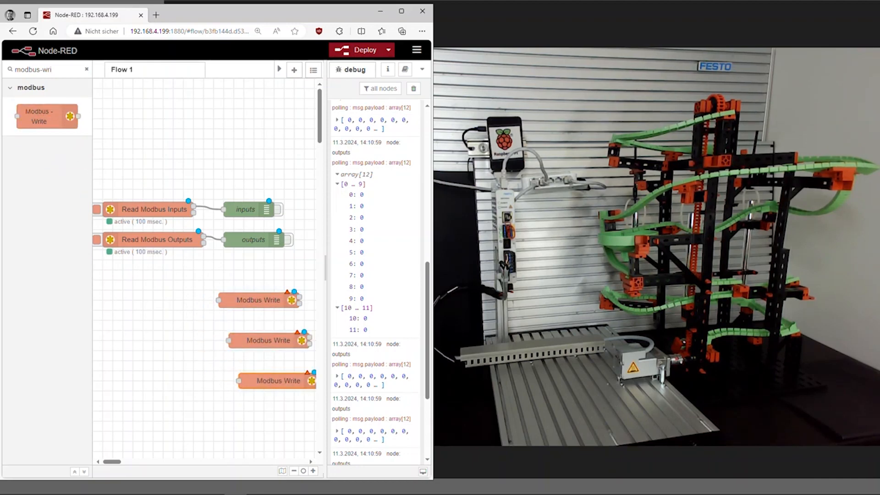
Hide the debug sidebar and align the two lower Modbus Write nodes directly under each other, with a gap below the first one.
click(321, 269)
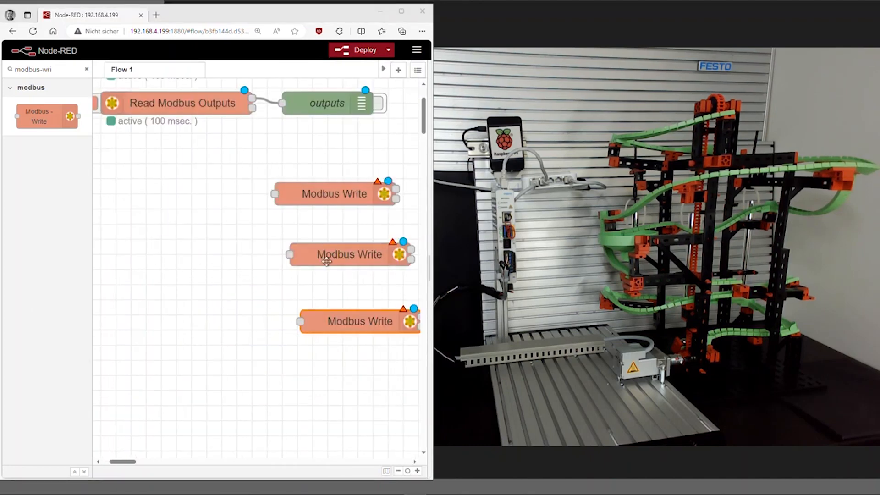
drag(328, 262, 314, 265)
click(337, 330)
drag(337, 330, 328, 359)
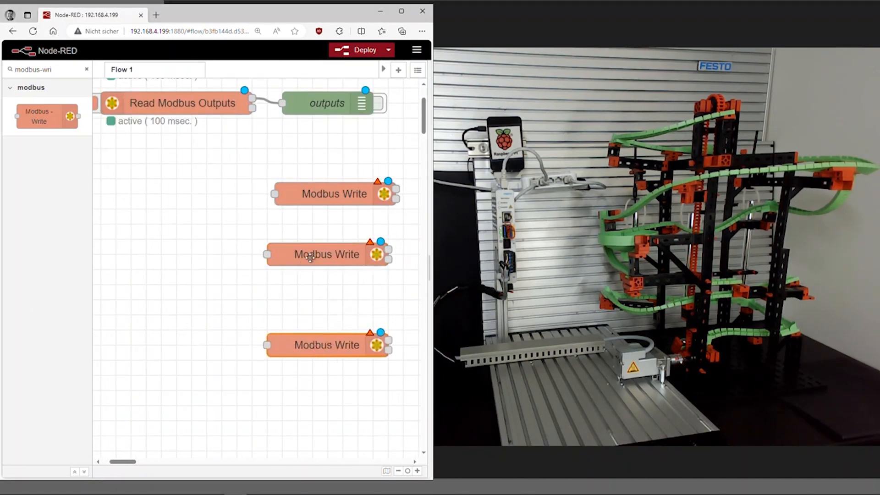
drag(311, 259, 310, 304)
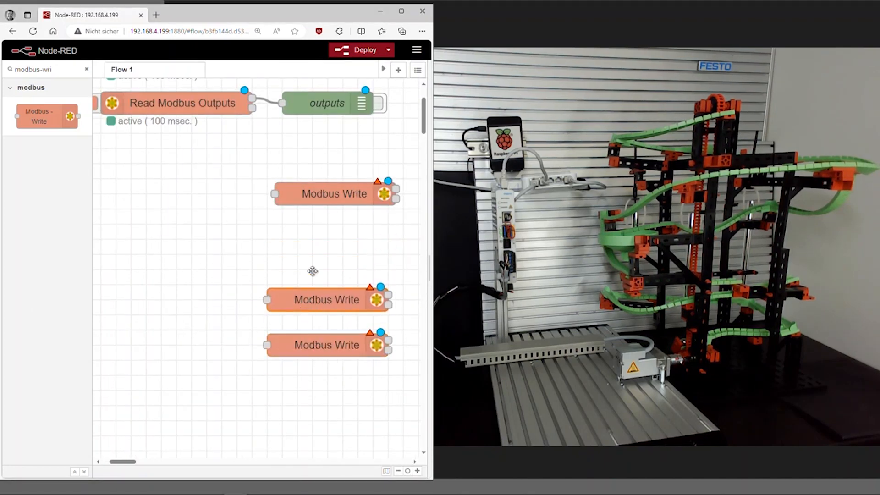
Name the uppermost Modbus Write node "STW1 (Word 0)", set it to FC 6: Preset Single Register at address 0 and save it.
click(313, 200)
double_click(313, 200)
click(276, 143)
text(STW1 (Word 0))
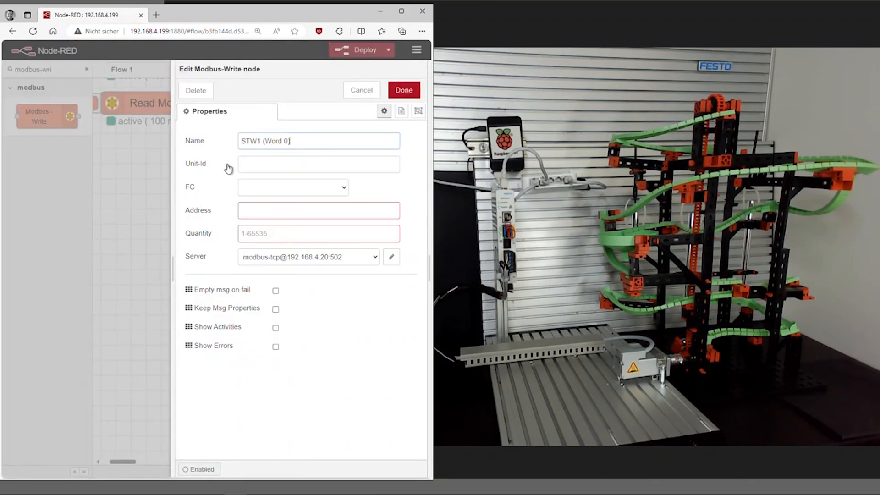
click(229, 168)
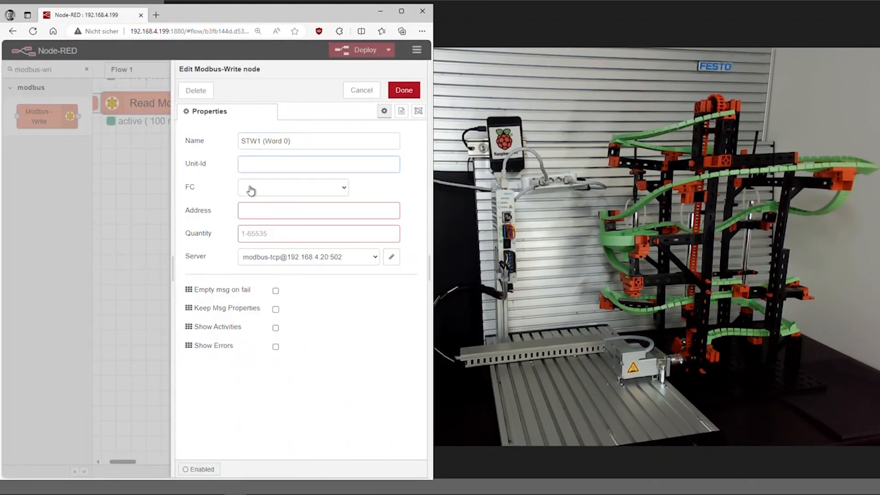
click(251, 190)
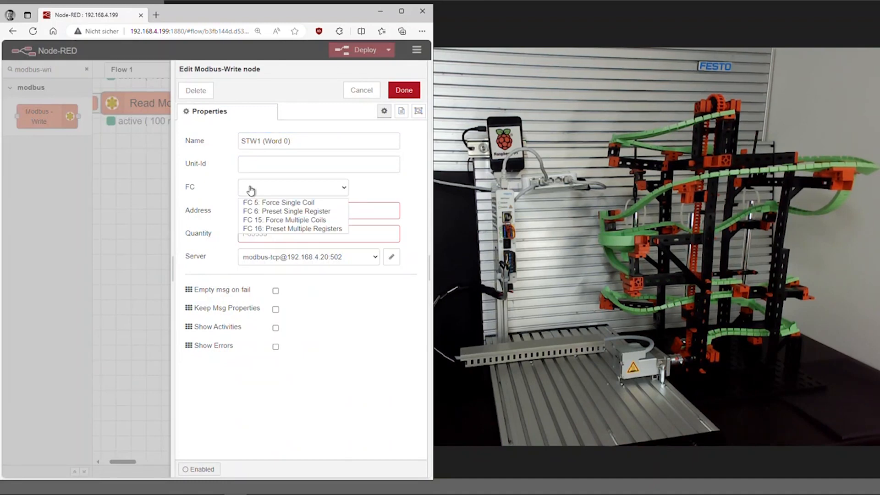
click(262, 212)
click(266, 210)
text(0)
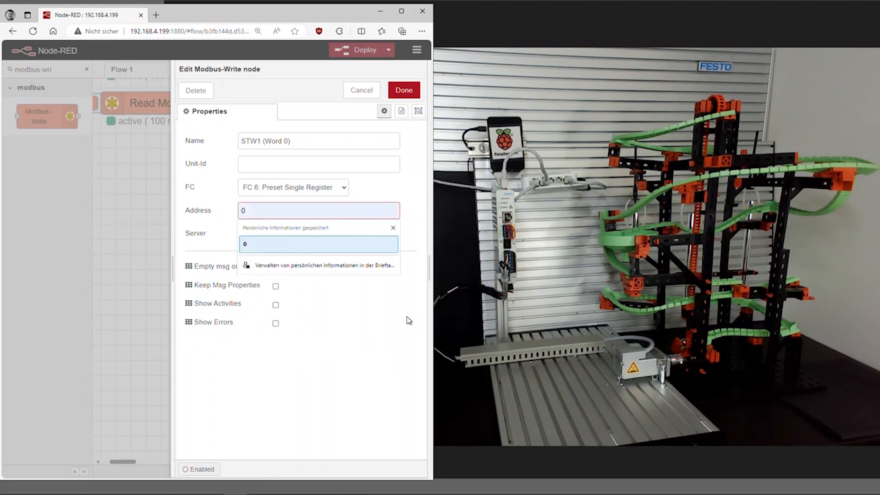
click(403, 89)
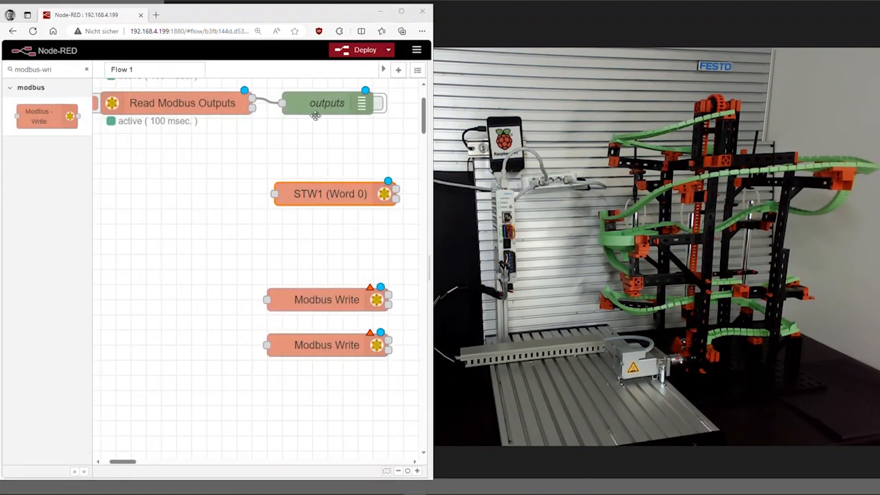
Name the middle Modbus Write node "POS_STW1 (Word 1)", set it to FC 6: Preset Single Register at address 1 and save it.
double_click(330, 301)
click(294, 139)
text(POS_STW1 (Word 1))
click(257, 191)
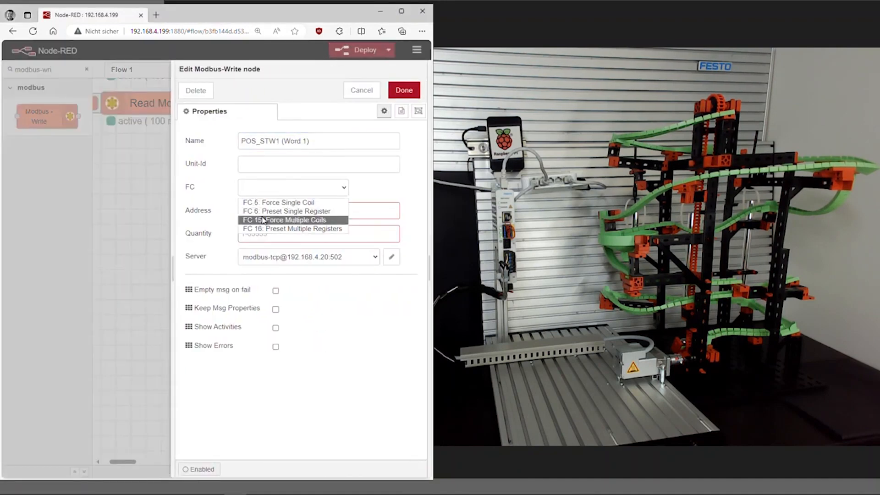
click(286, 211)
click(293, 210)
text(1)
click(402, 90)
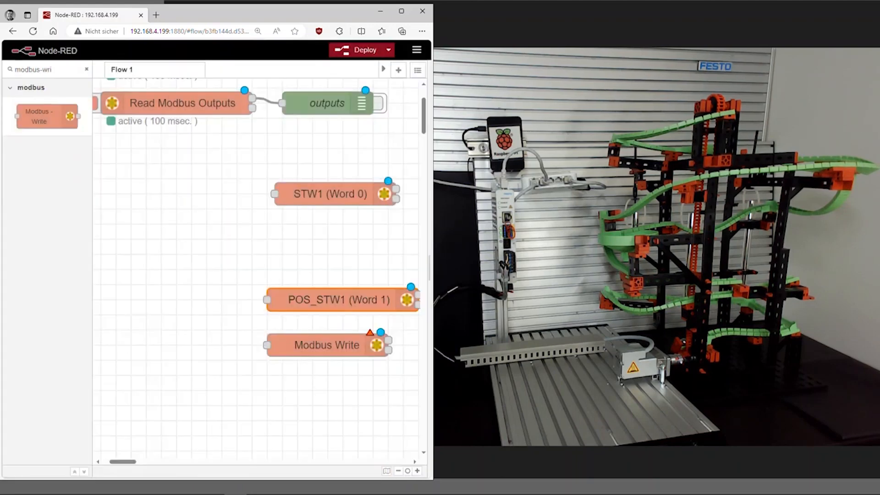
Name the lowest Modbus Write node "OVERRIDE (Word 4)", give it the same FC as the other two, set address 4 and save it.
click(392, 494)
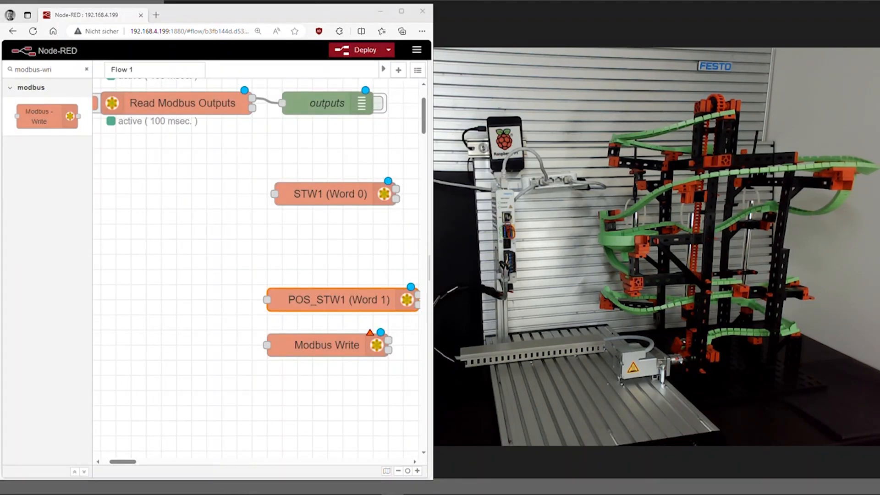
double_click(329, 345)
click(274, 142)
text(OVERRIDE (Word 4))
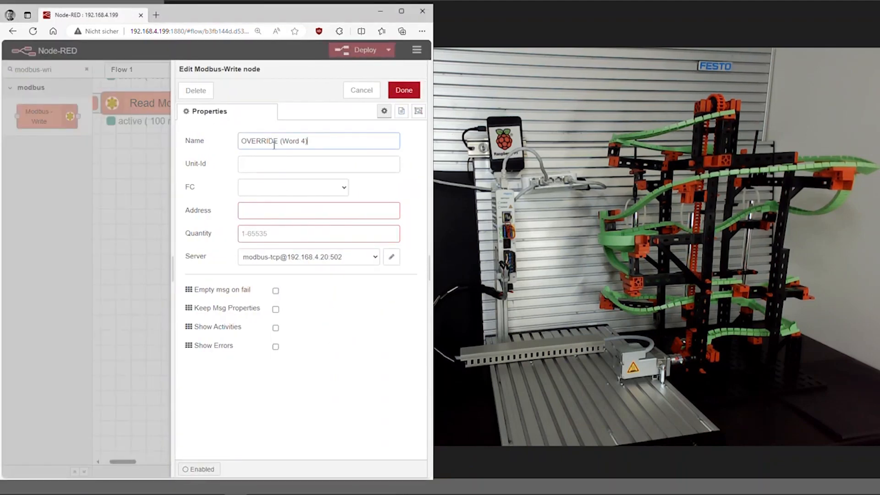
click(266, 188)
click(268, 208)
click(268, 211)
text(4)
click(406, 89)
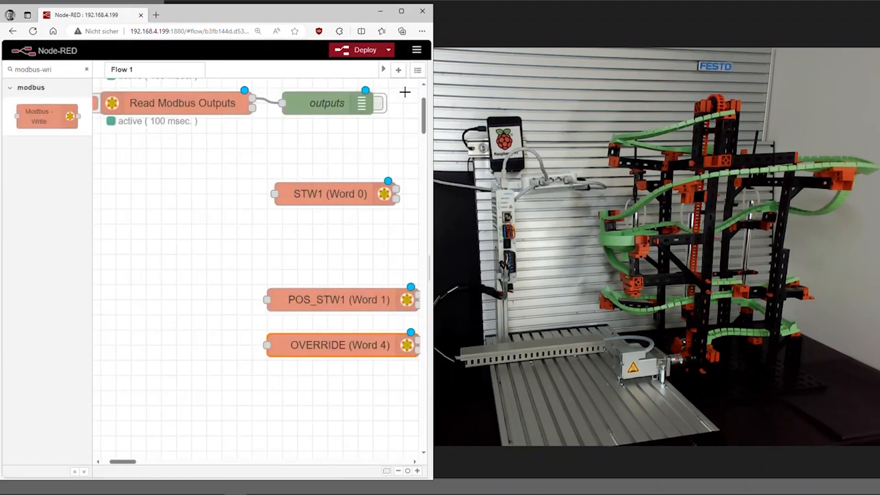
Find the inject node in the palette, place one beside the OVERRIDE (Word 4) node and wire it to that node's input.
key(alt+Tab)
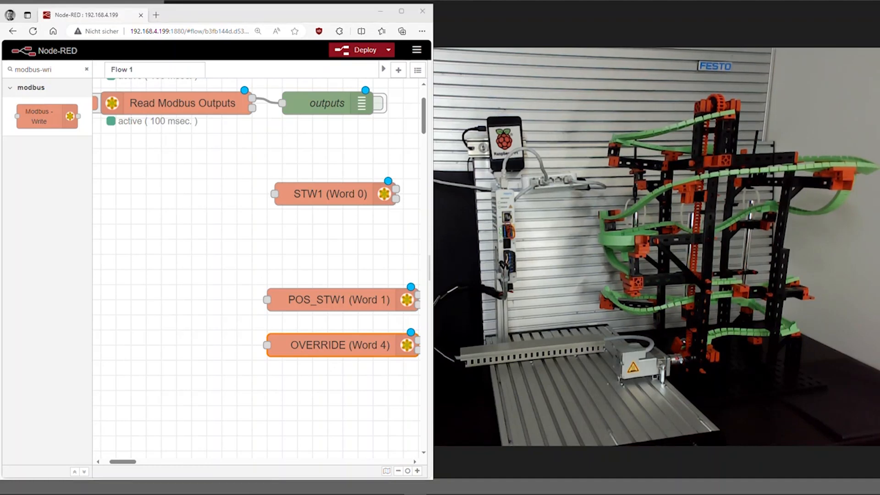
key(alt+Tab)
text(inject)
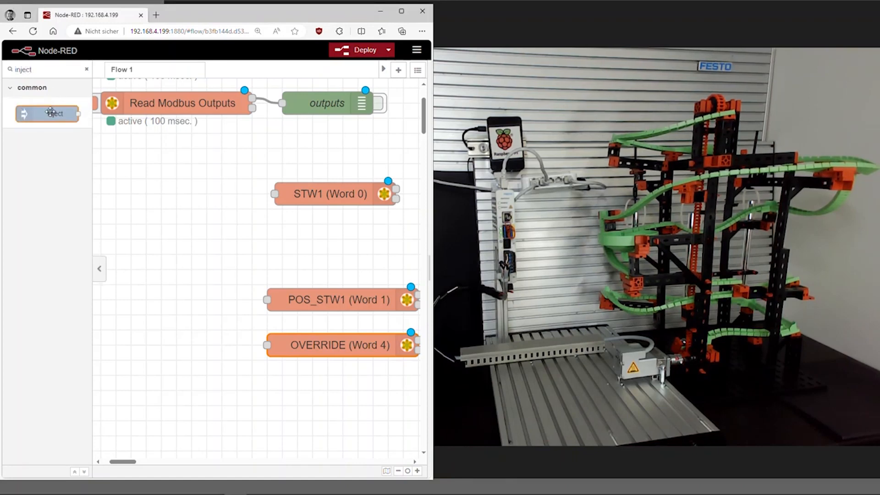
drag(55, 114, 175, 340)
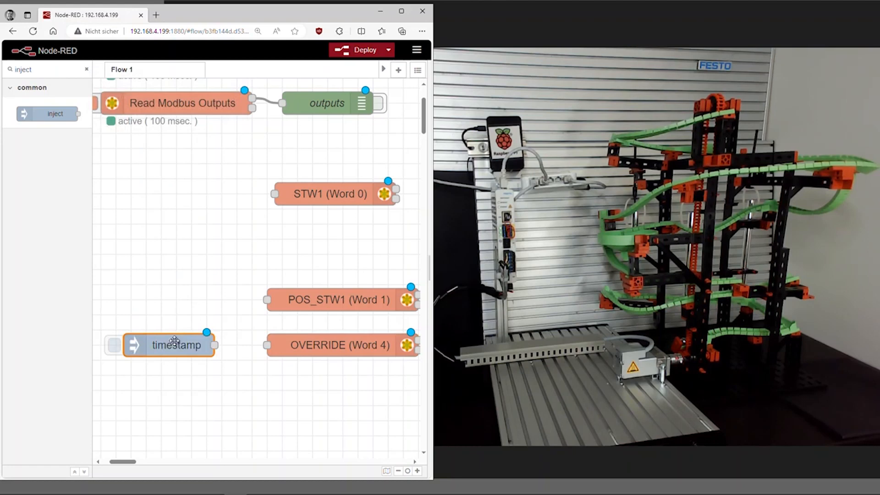
drag(214, 345, 267, 346)
Name the inject node "Override = 16384", set its payload to the number 16384 and save it.
double_click(176, 345)
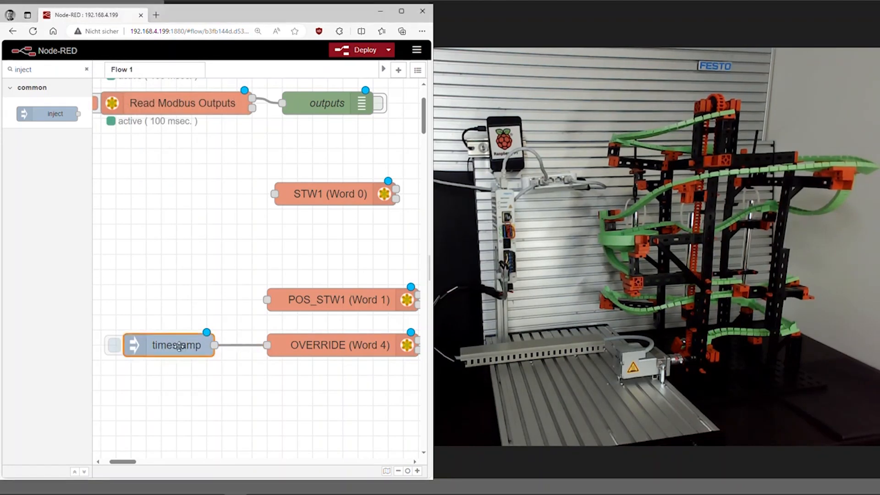
click(226, 138)
click(288, 169)
double_click(257, 140)
click(277, 171)
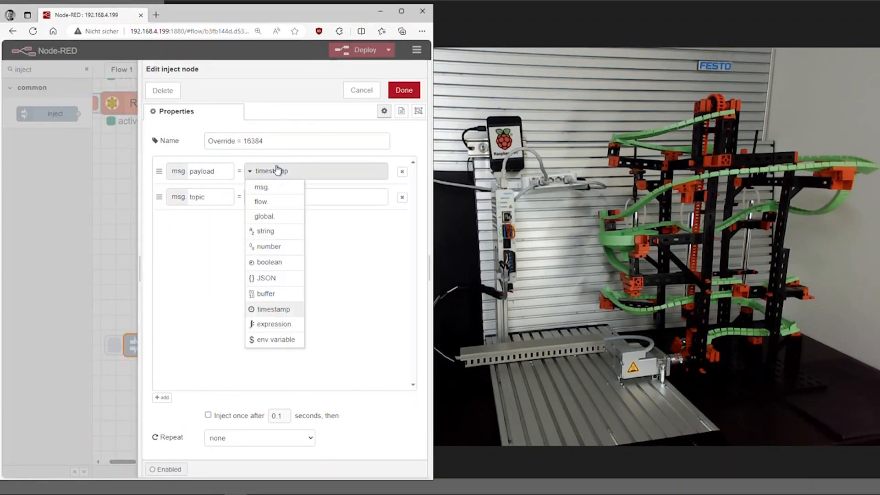
click(270, 246)
text(16384)
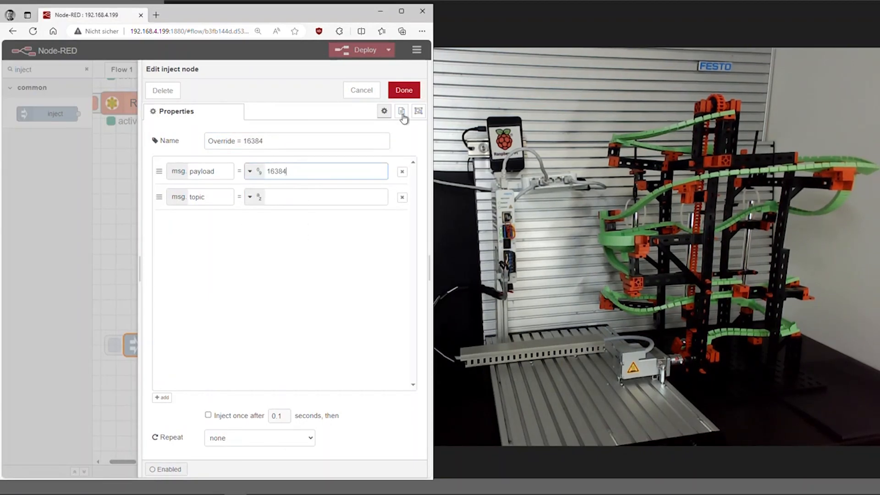
click(407, 90)
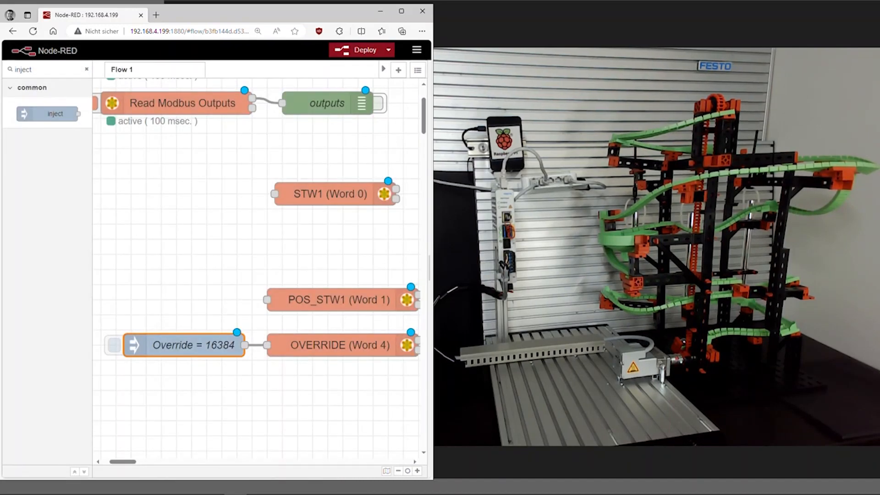
Wire a new inject node to POS_STW1 (Word 1), naming it "Record Number = 2" with the number 2 as payload.
drag(48, 114, 160, 292)
drag(197, 300, 267, 301)
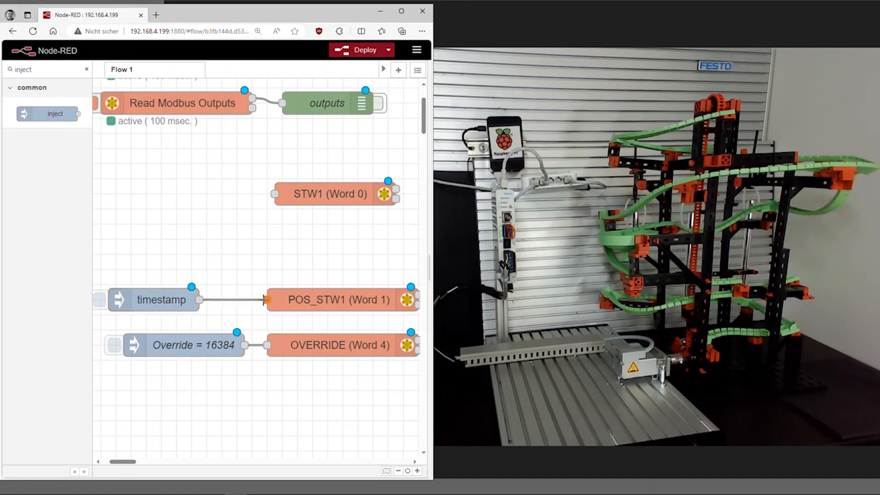
double_click(180, 301)
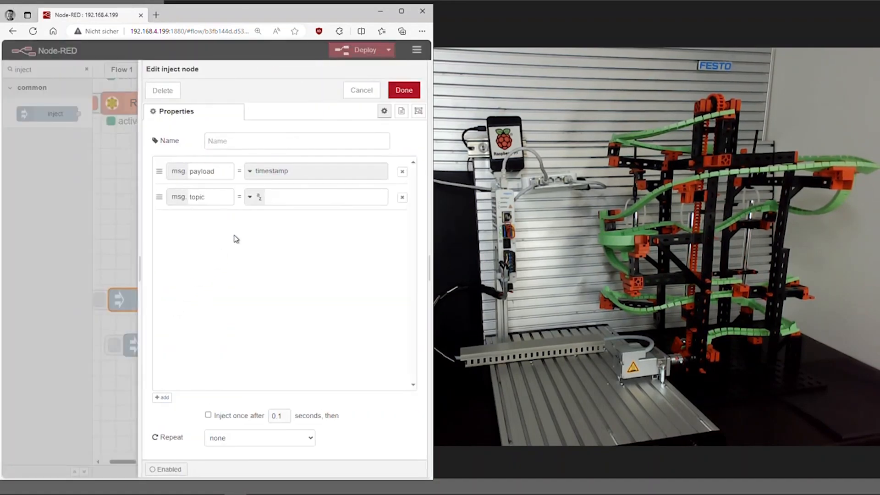
click(290, 141)
text(Record Number = 2)
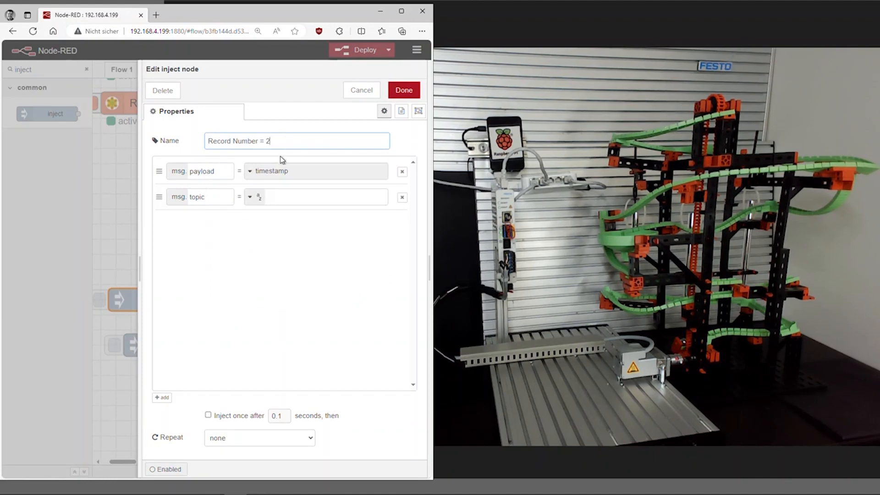
click(274, 171)
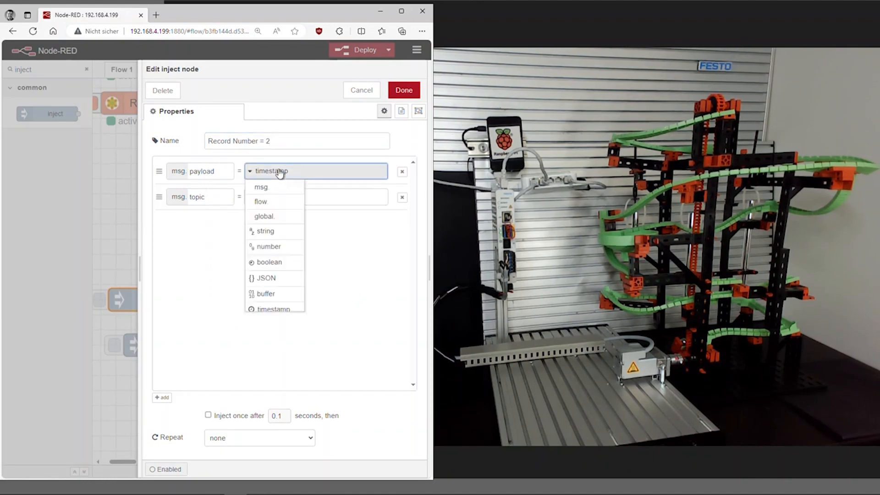
click(275, 247)
text(2)
click(403, 90)
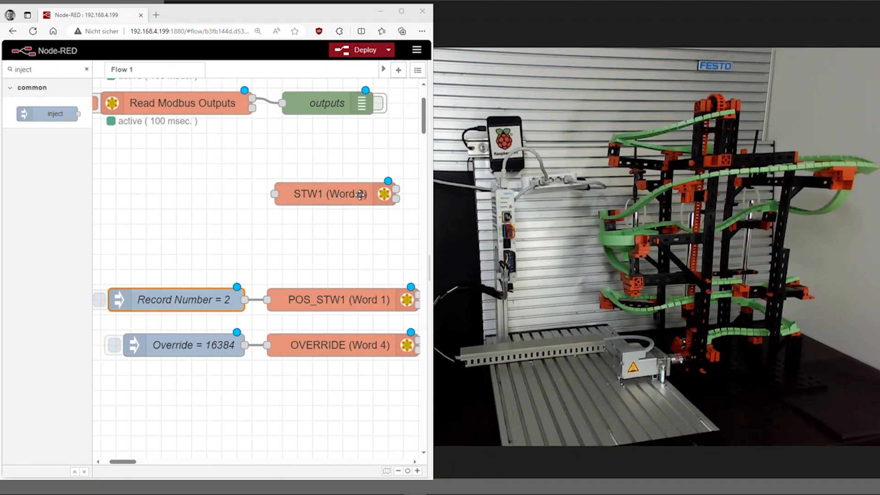
Place another inject node beside the STW1 (Word 0) node and deploy the completed flow.
drag(54, 113, 192, 192)
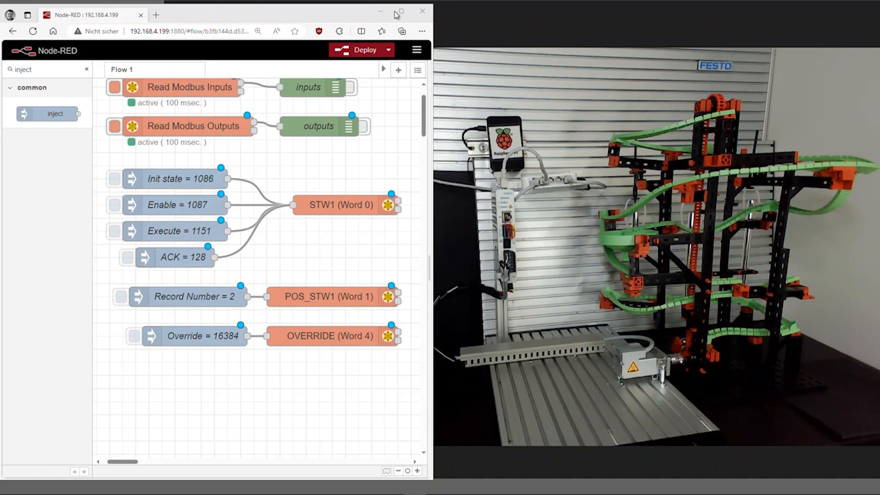
click(371, 49)
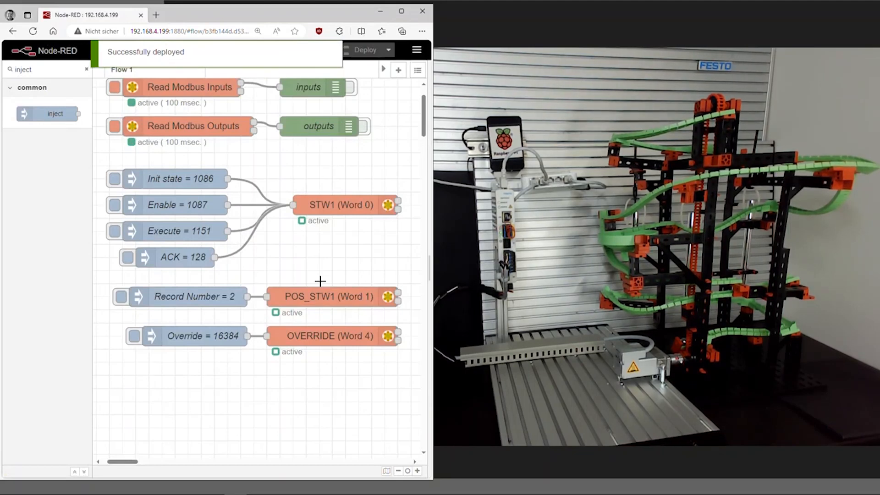
Trigger the inject nodes in the order Override, Record Number, ACK, Init state, Enable and Execute.
click(134, 341)
click(121, 297)
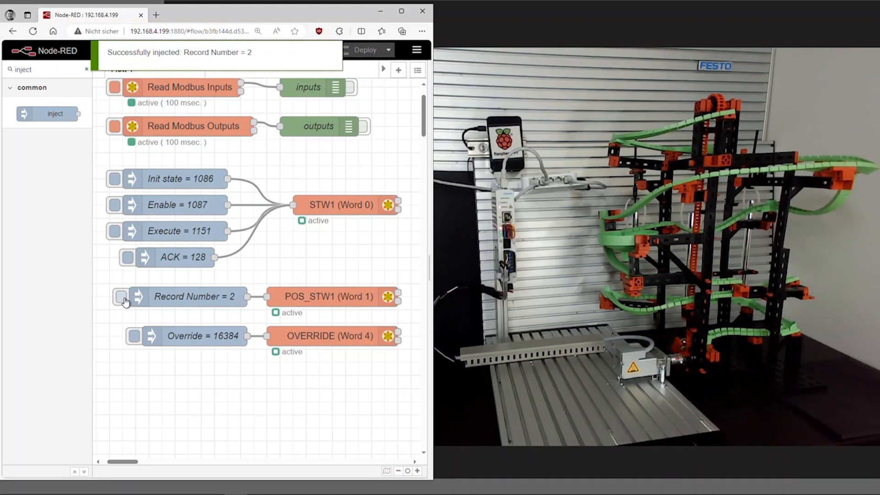
click(128, 260)
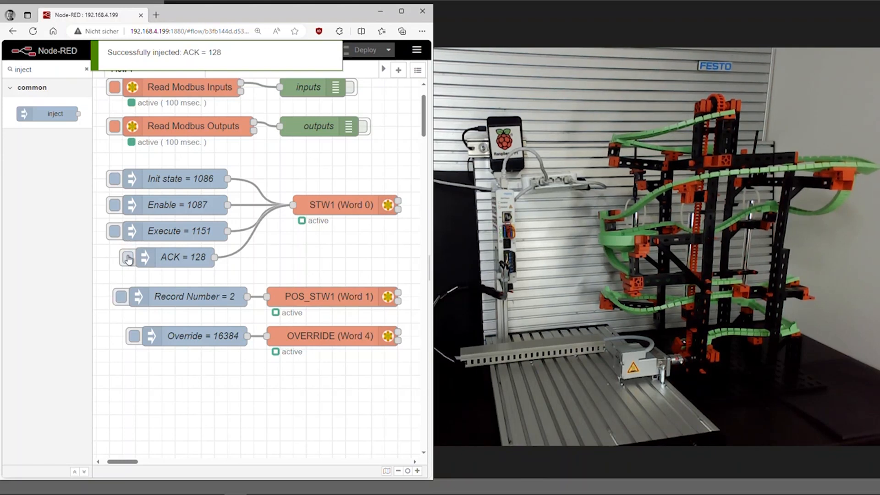
click(115, 179)
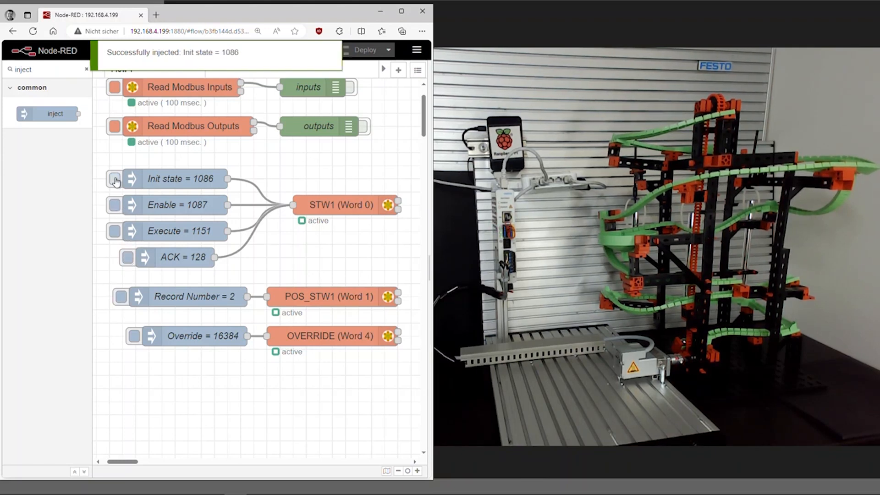
click(115, 206)
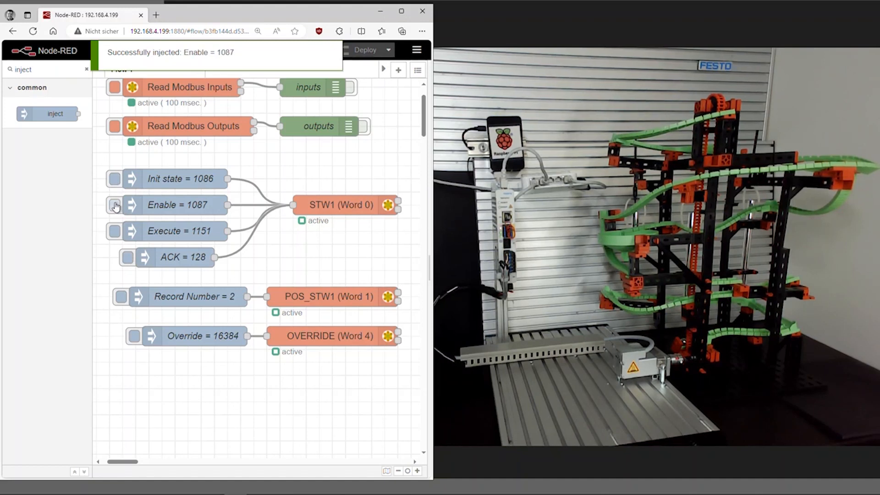
click(115, 232)
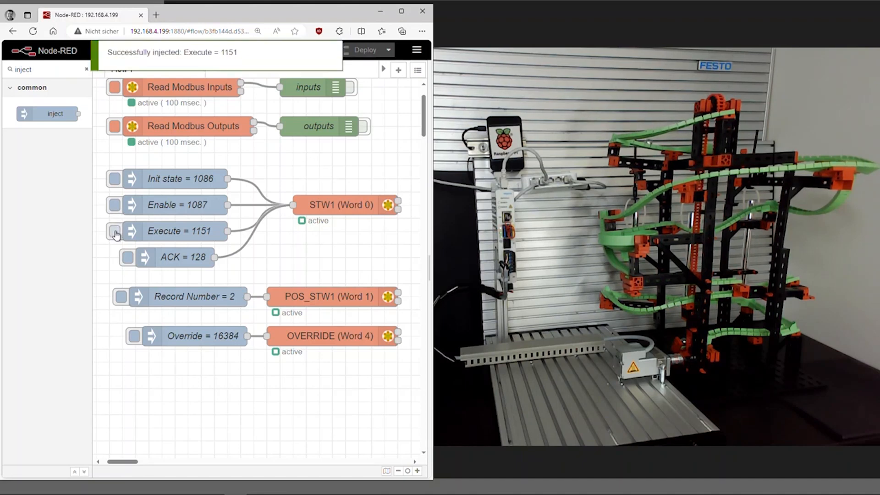